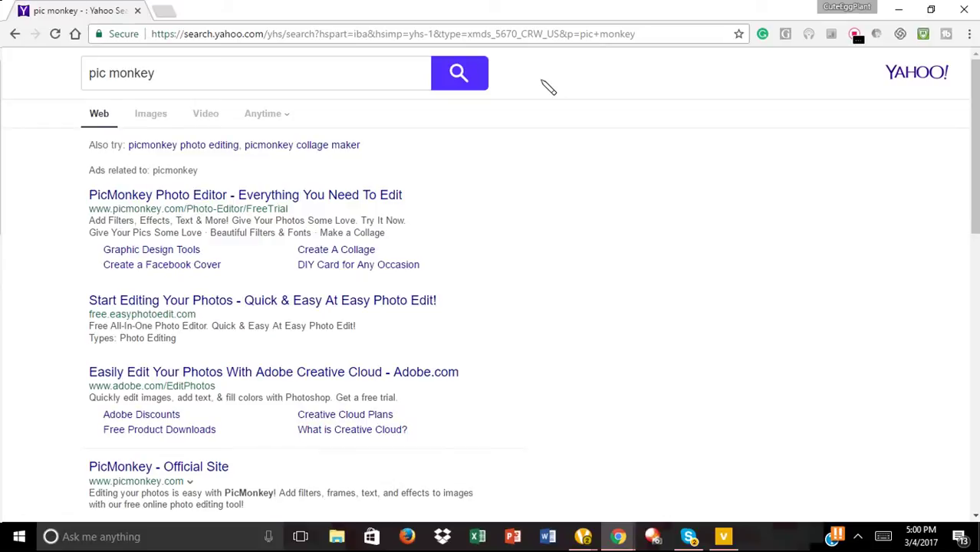
# Open PicMonkey's photo editor with the beach sample photo and enlarge the page view.
pyautogui.click(190, 196)
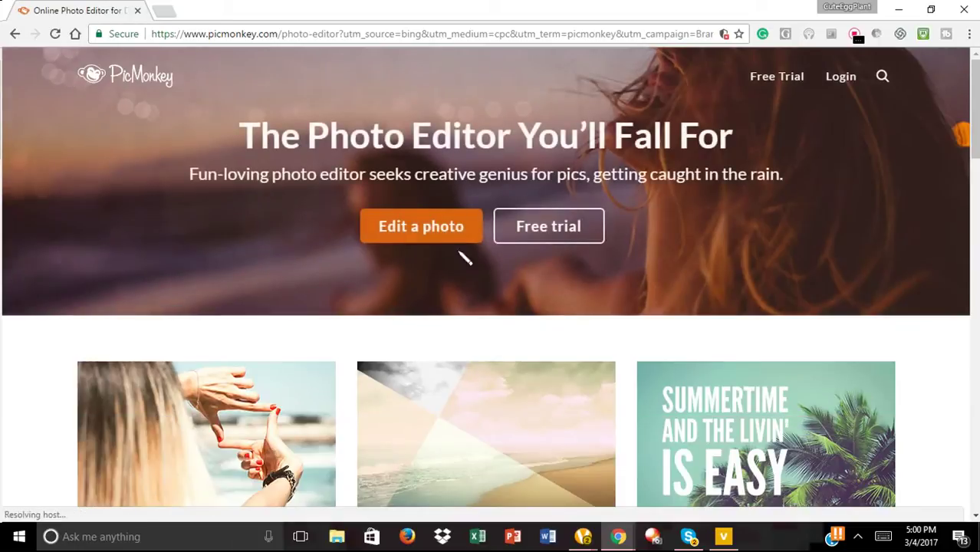
pyautogui.click(457, 224)
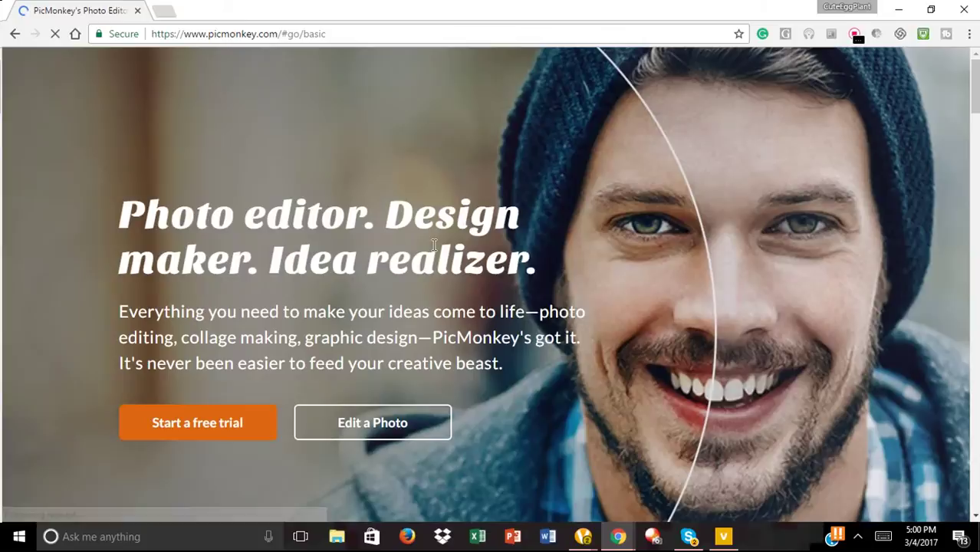
pyautogui.hotkey('ctrl', '+')
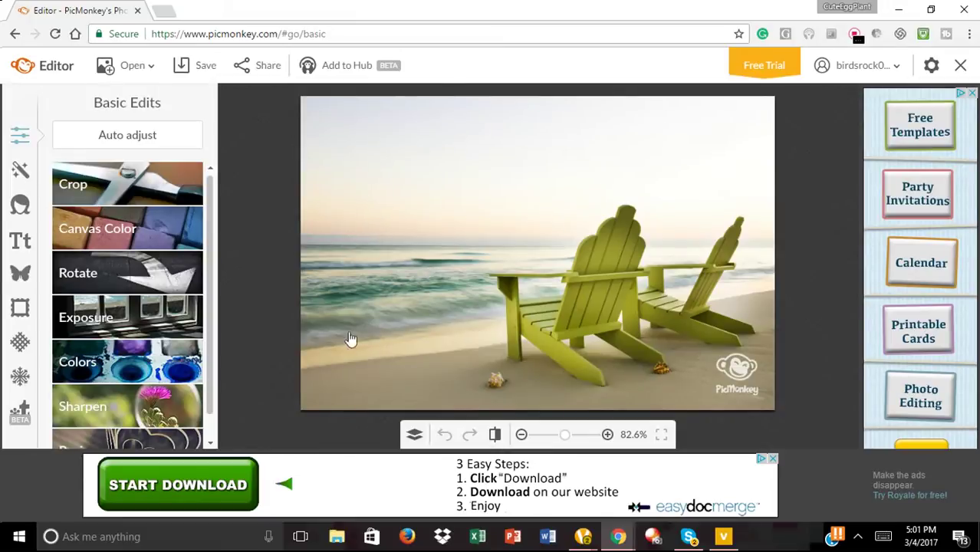
# Search Yahoo Images for 'yellow' and save the orange-to-yellow gradient as yellow-wallpaper-12.jpg.
pyautogui.click(163, 13)
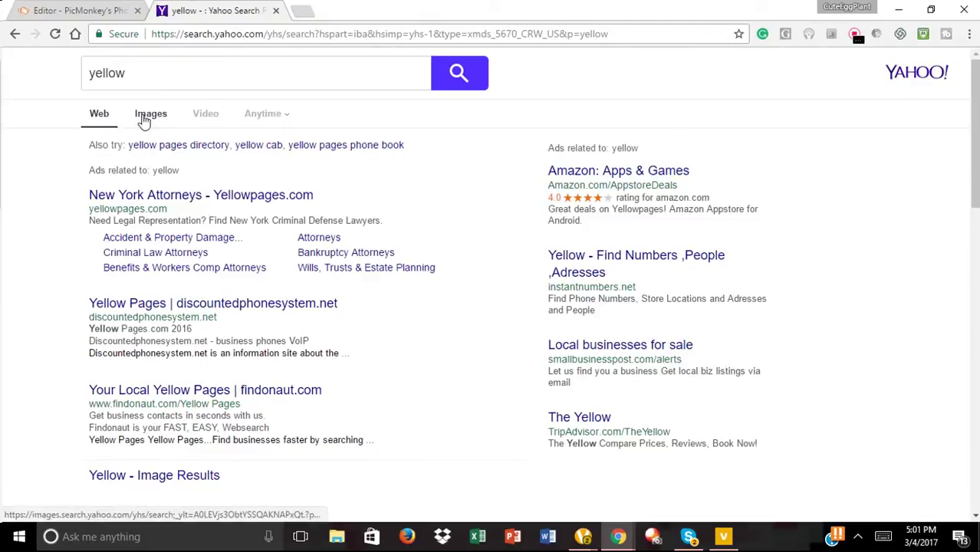
pyautogui.click(150, 117)
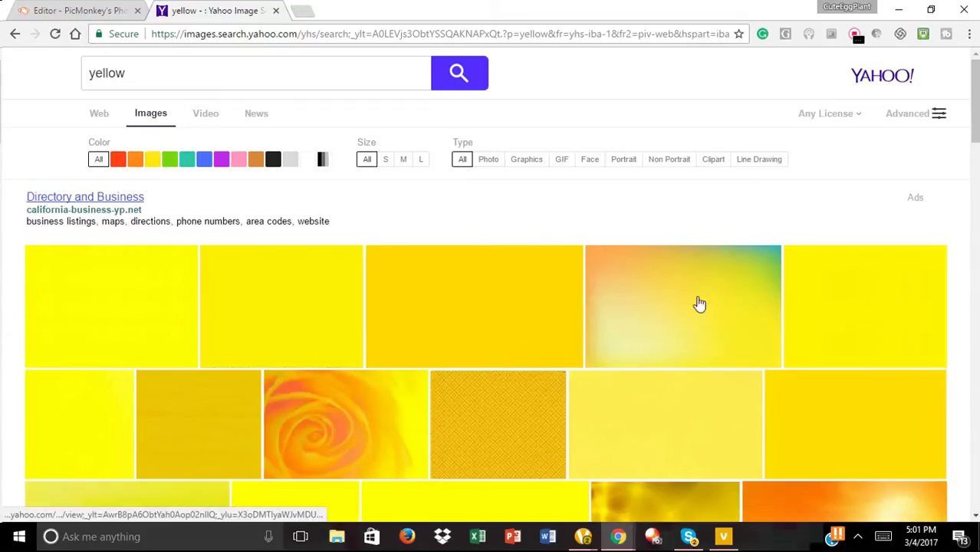
pyautogui.click(689, 331)
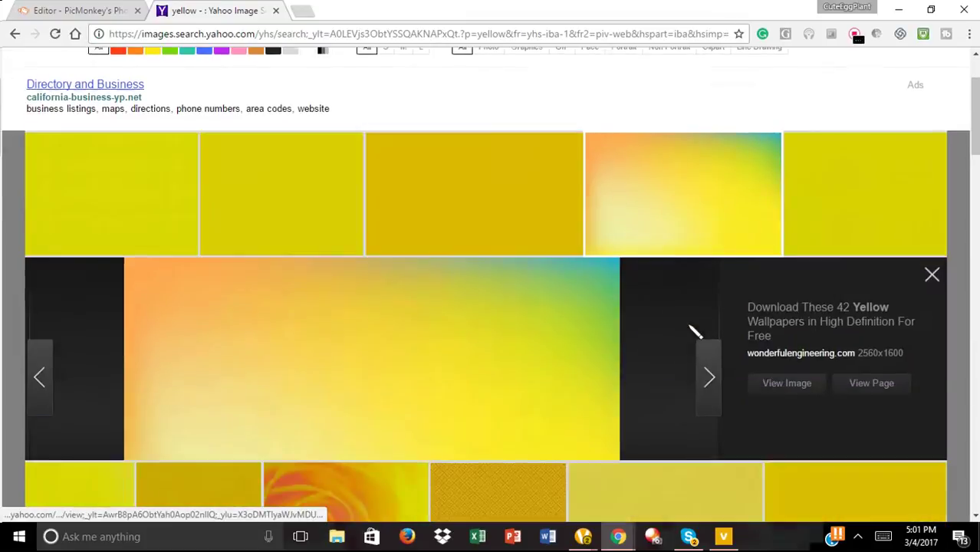
pyautogui.rightClick(503, 338)
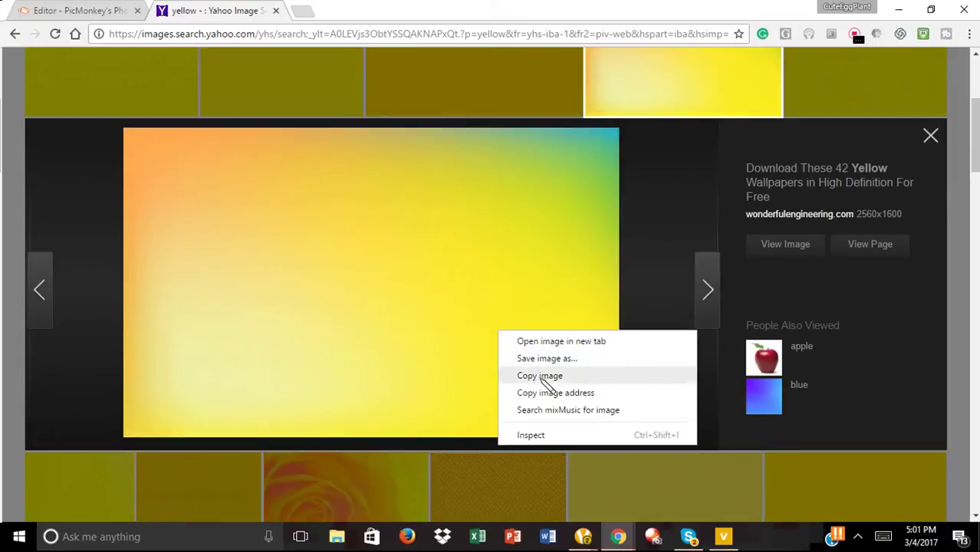
pyautogui.click(543, 357)
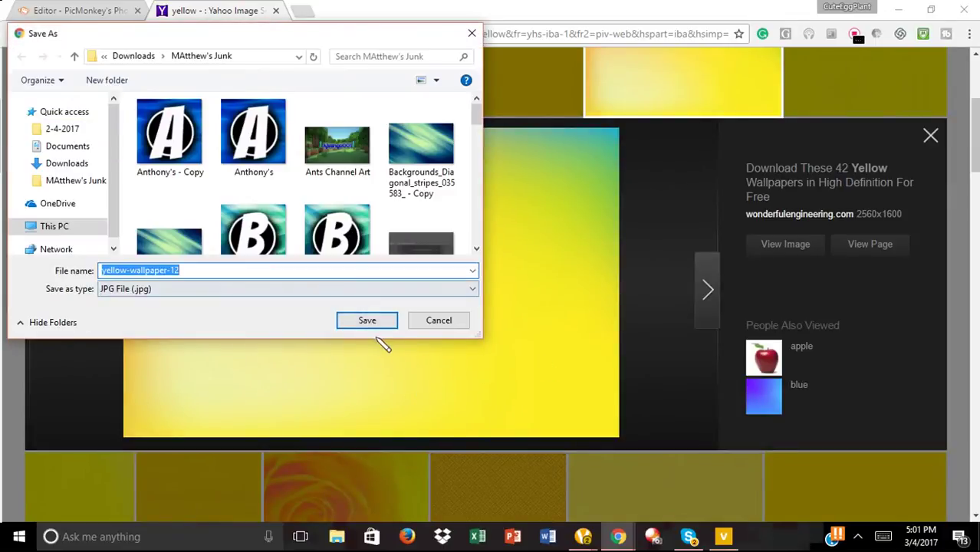
pyautogui.click(382, 321)
pyautogui.click(98, 4)
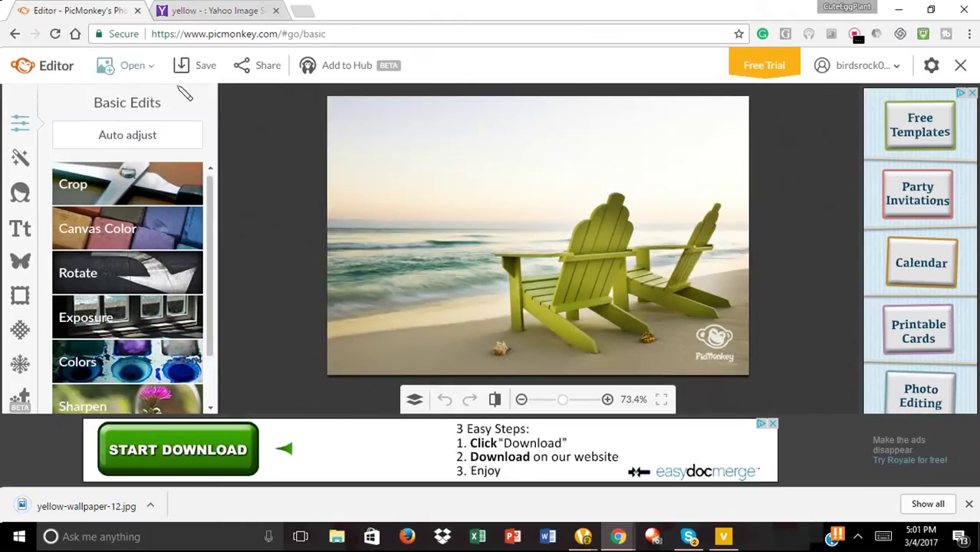
# Load yellow-wallpaper-12 from the computer as the new canvas image.
pyautogui.click(140, 69)
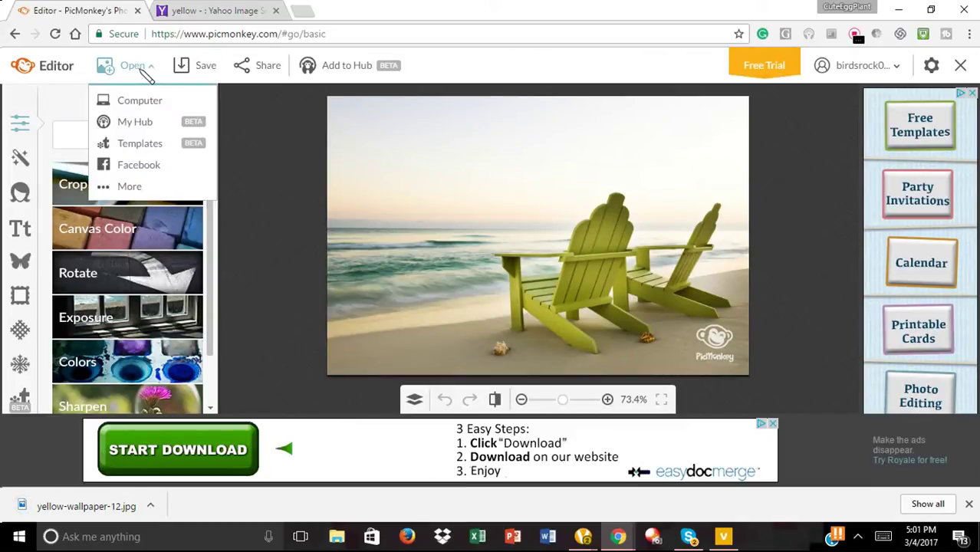
pyautogui.click(139, 101)
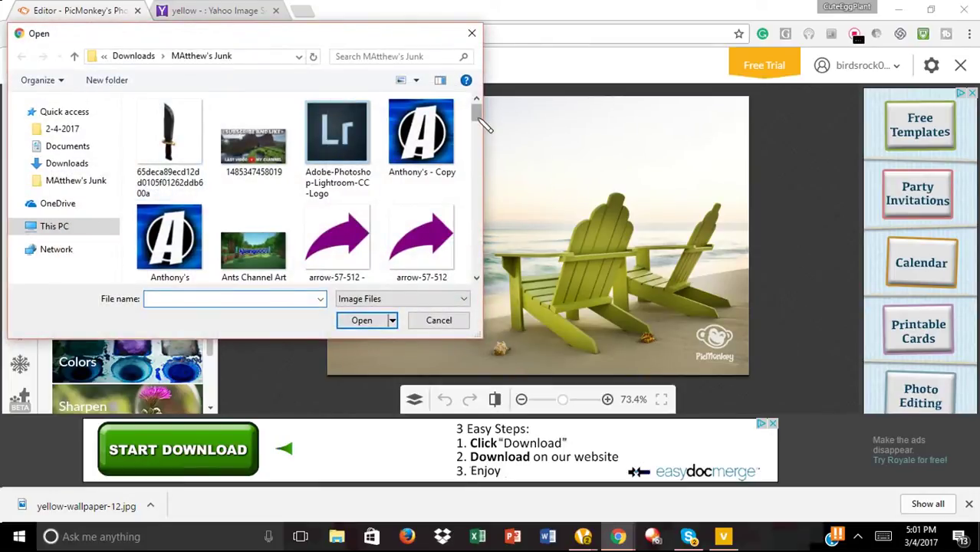
pyautogui.moveTo(476, 113); pyautogui.dragTo(488, 265)
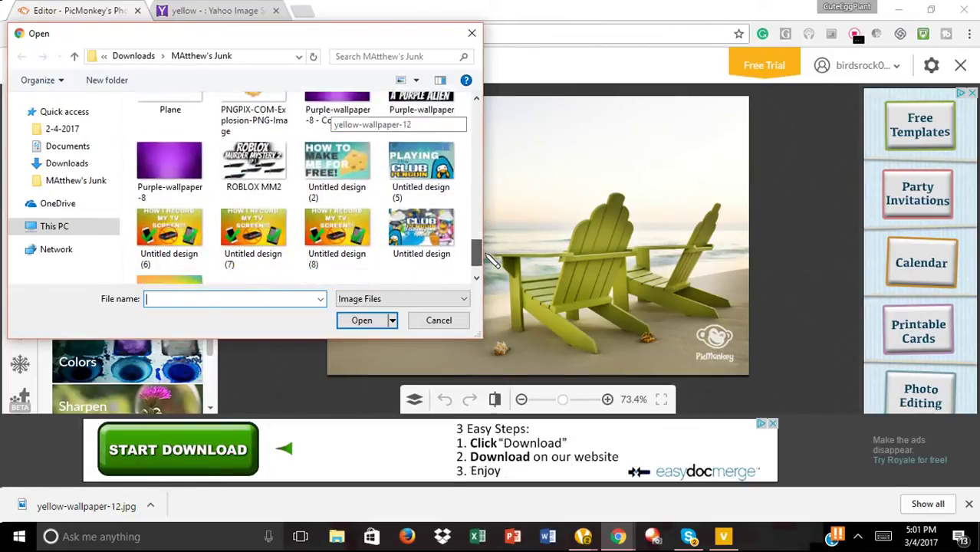
pyautogui.click(169, 241)
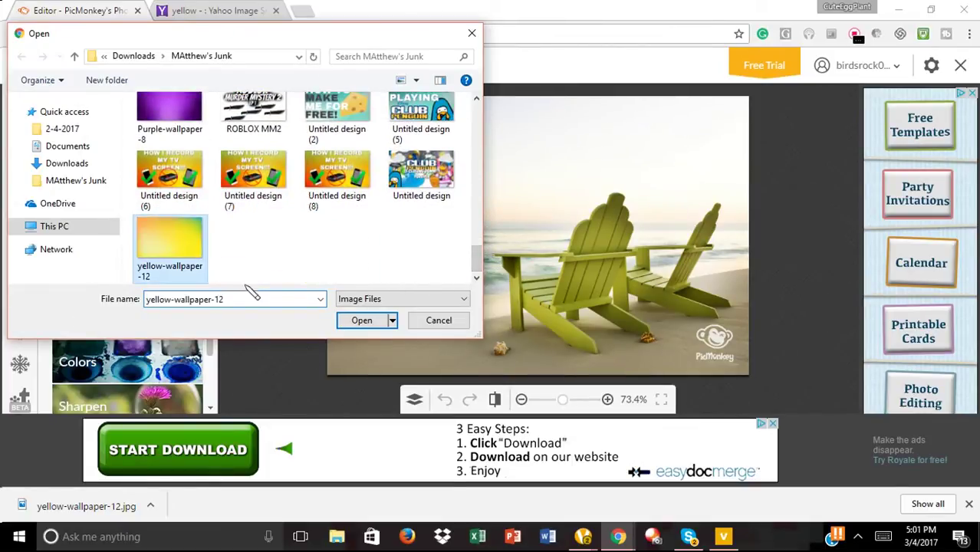
pyautogui.click(361, 319)
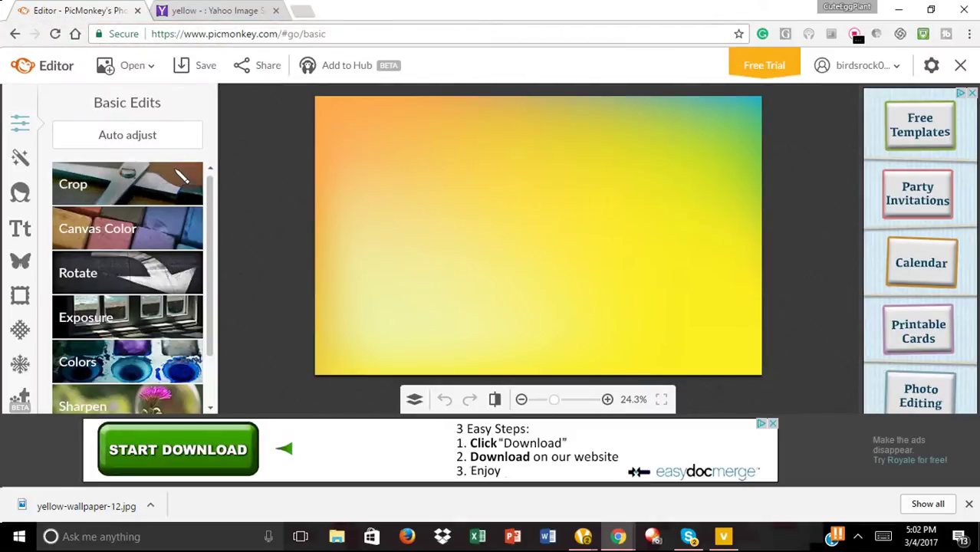
# Start a crop with Scale photo checked and the size set to 1280 × 720.
pyautogui.click(140, 197)
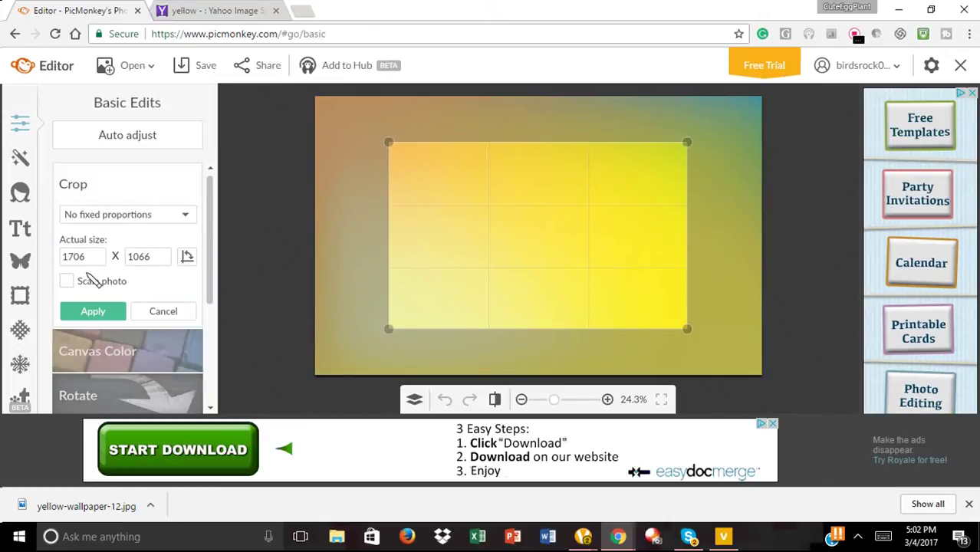
pyautogui.click(67, 280)
pyautogui.click(74, 256)
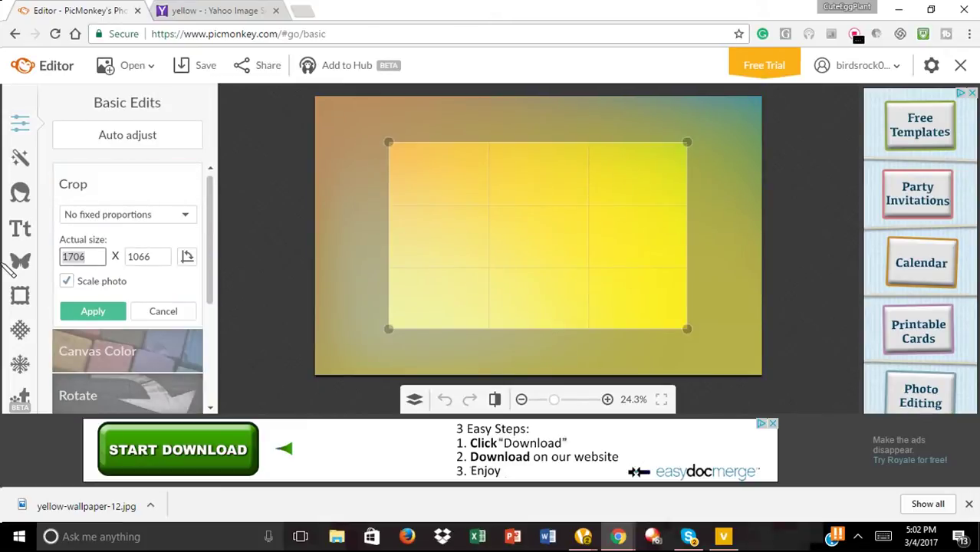
pyautogui.write('1280')
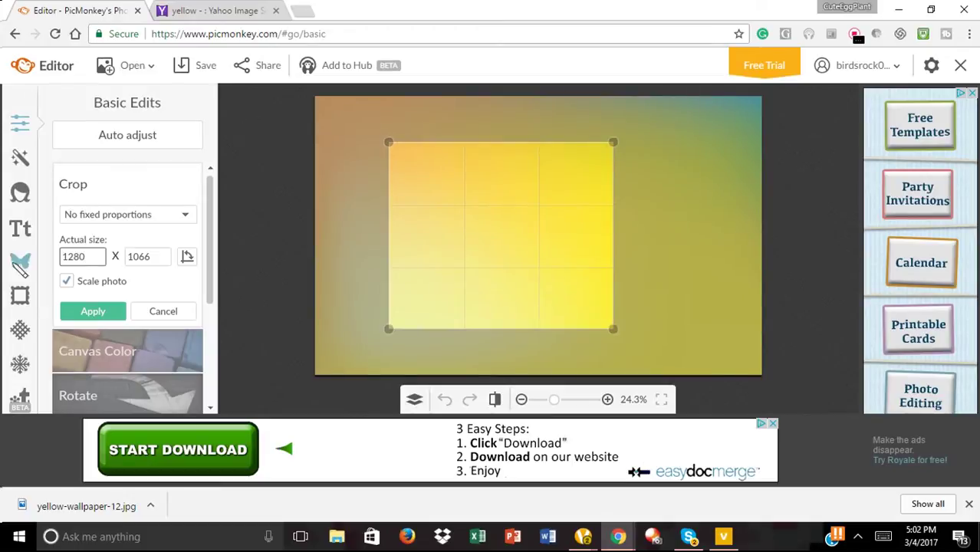
pyautogui.click(163, 256)
pyautogui.press('BackSpace')
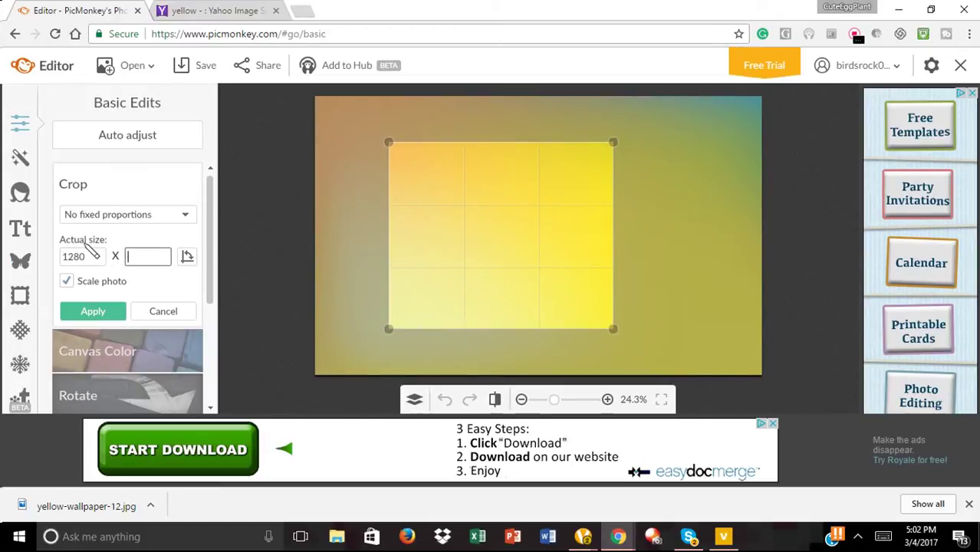
pyautogui.write('720')
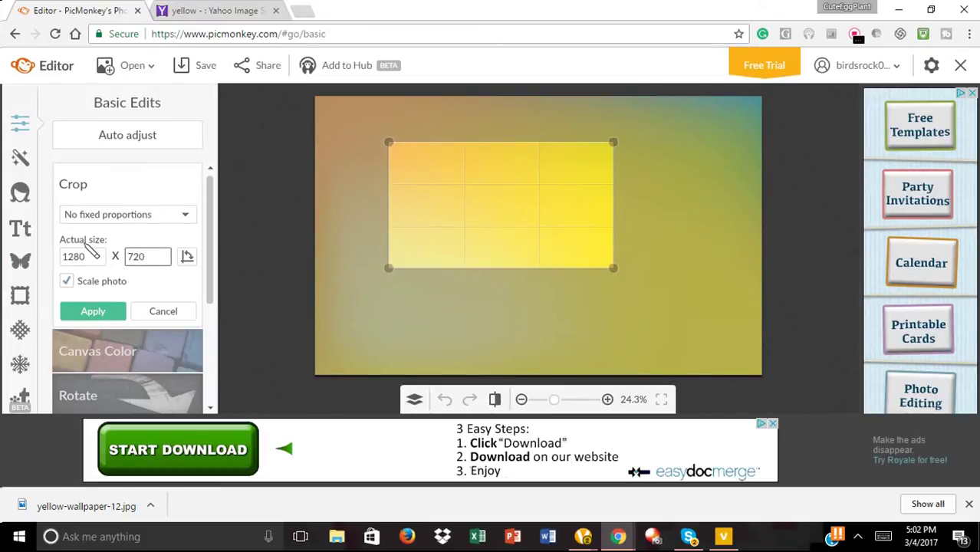
pyautogui.click(67, 281)
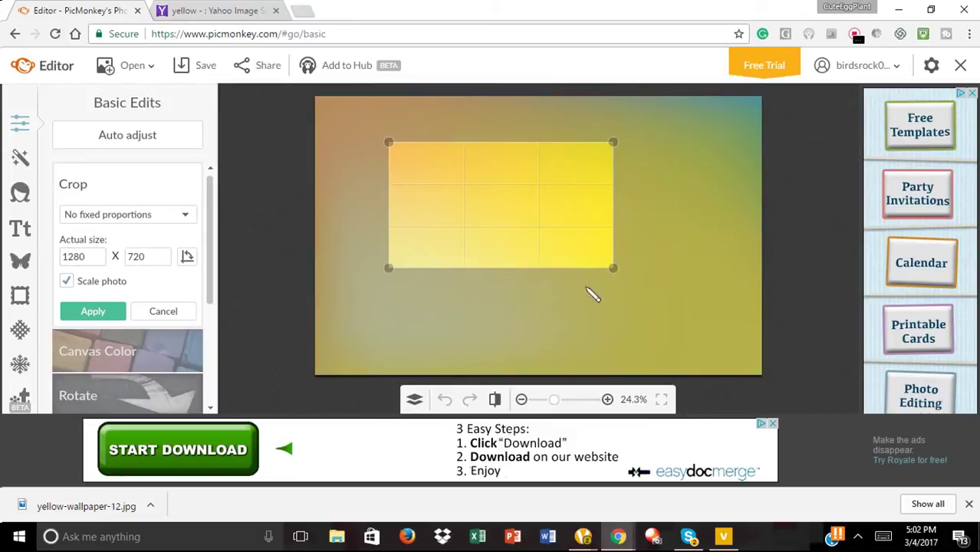
# Stretch the crop box to the right edge, move it to the top, and apply.
pyautogui.moveTo(612, 270); pyautogui.dragTo(761, 352)
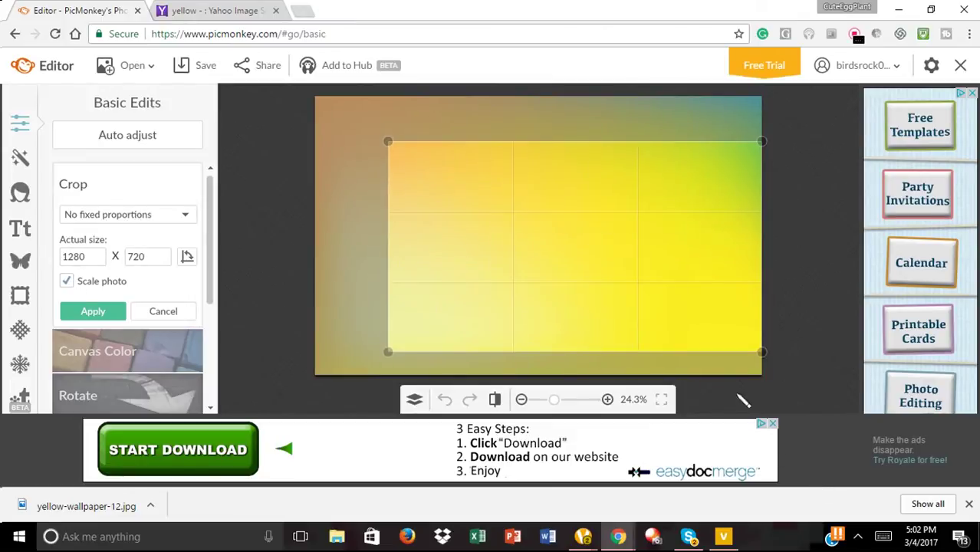
pyautogui.moveTo(678, 275); pyautogui.dragTo(676, 220)
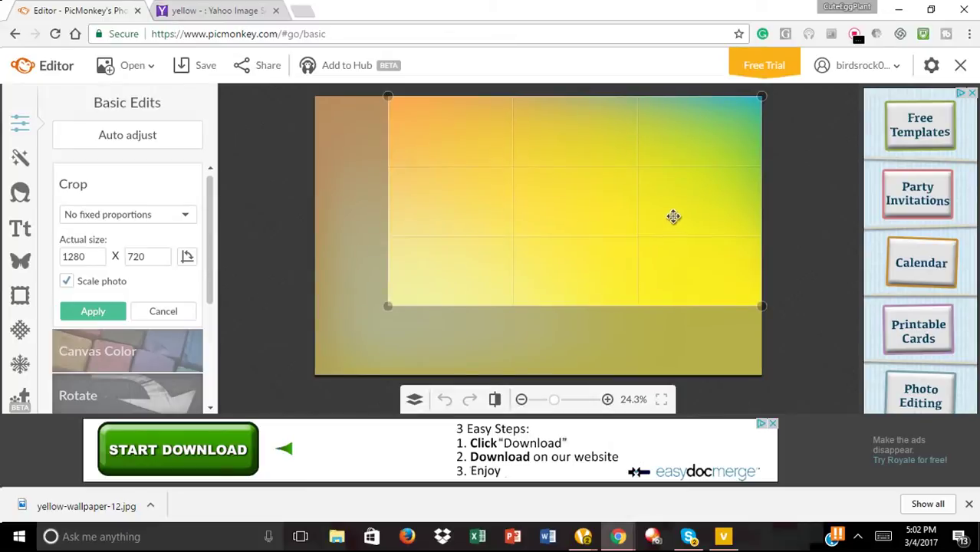
pyautogui.click(93, 310)
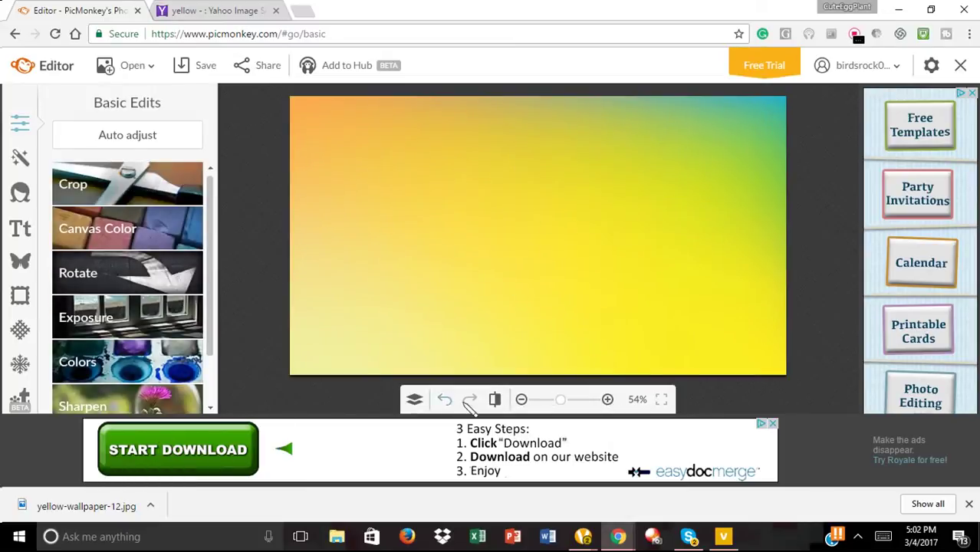
# Open the Text tool and pick the Bangers font from the font list.
pyautogui.click(24, 236)
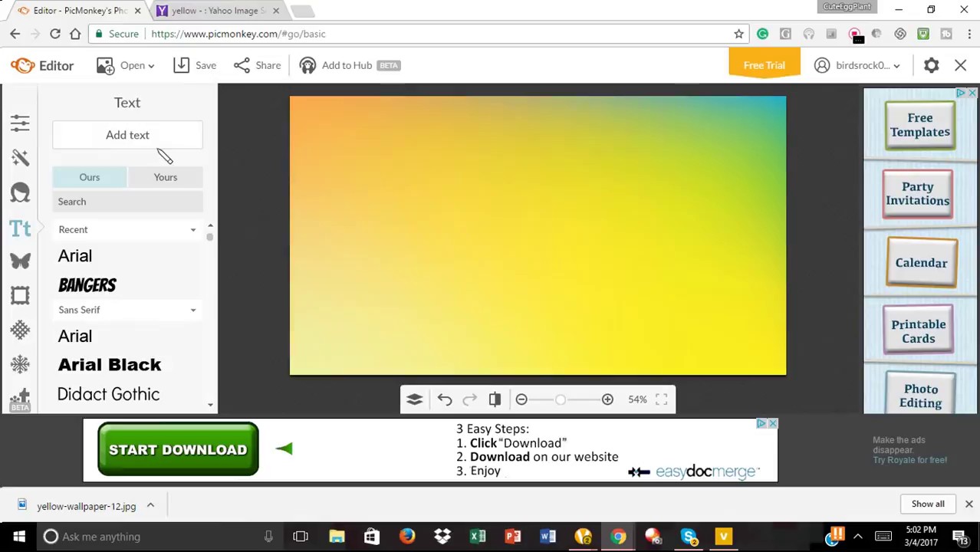
pyautogui.moveTo(211, 244); pyautogui.dragTo(211, 303)
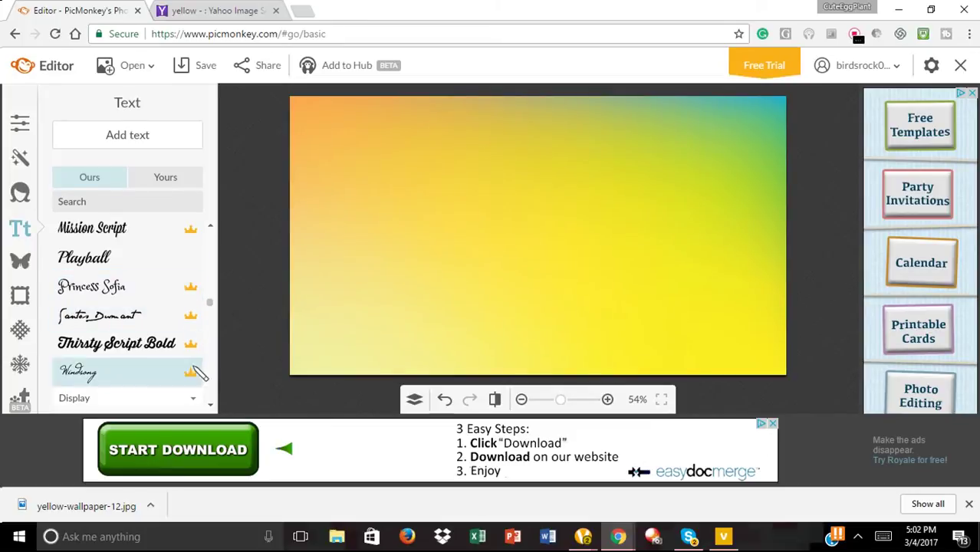
pyautogui.moveTo(210, 302); pyautogui.dragTo(212, 193)
pyautogui.click(90, 286)
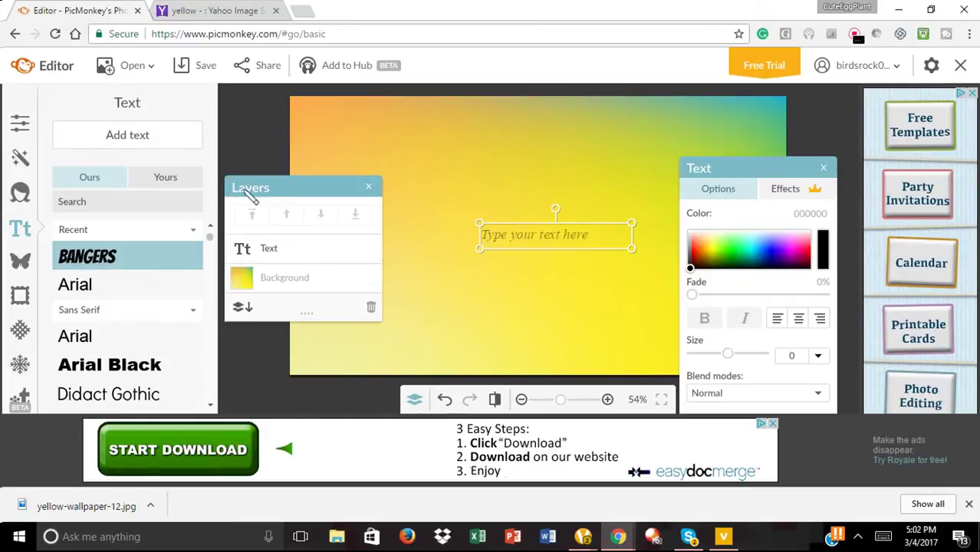
# Type HOW in the placeholder and add new text boxes reading TO, MAKE and Pizza.
pyautogui.click(584, 241)
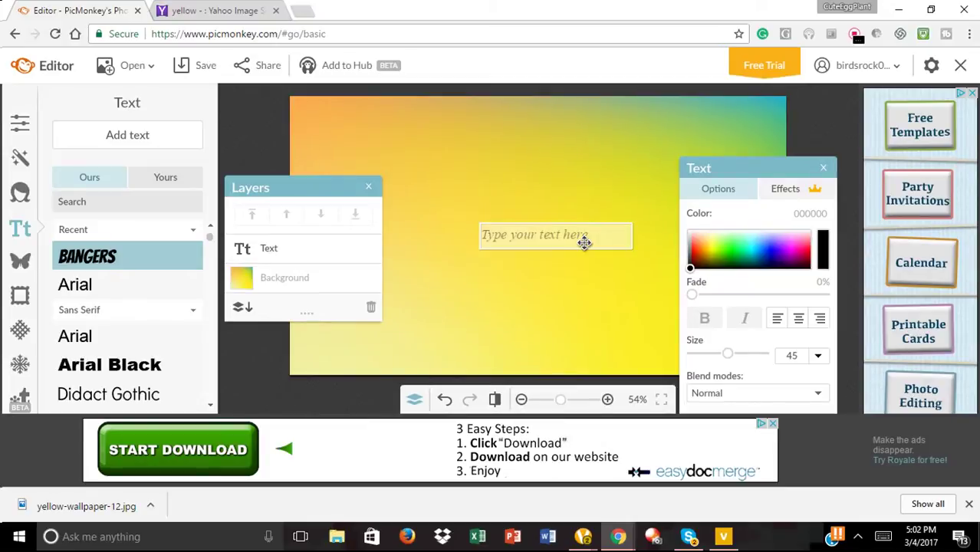
pyautogui.write('HOW')
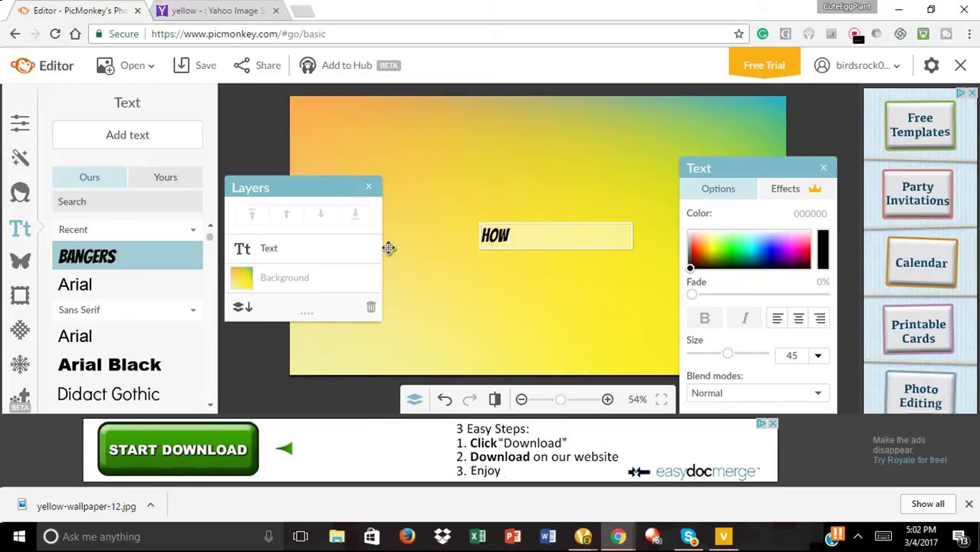
pyautogui.click(136, 128)
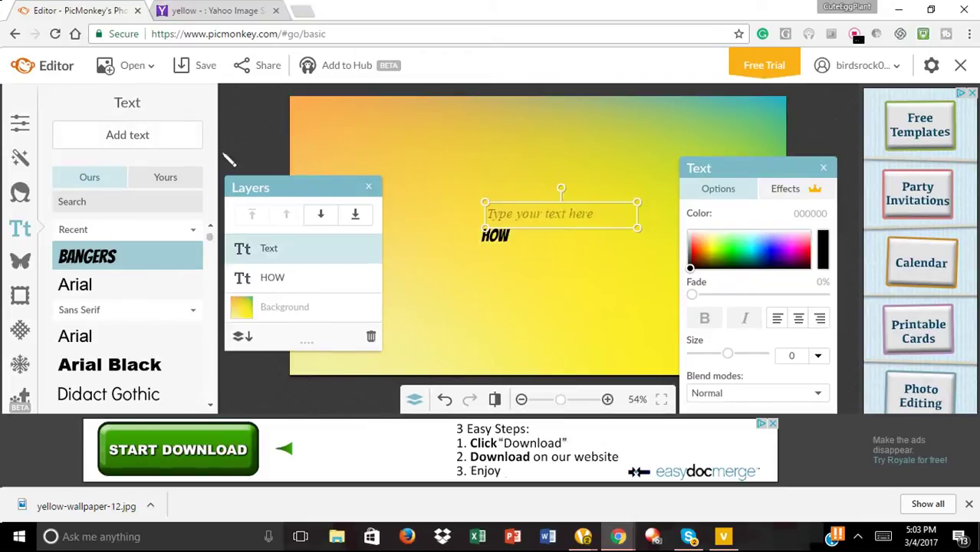
pyautogui.click(582, 208)
pyautogui.write('TO')
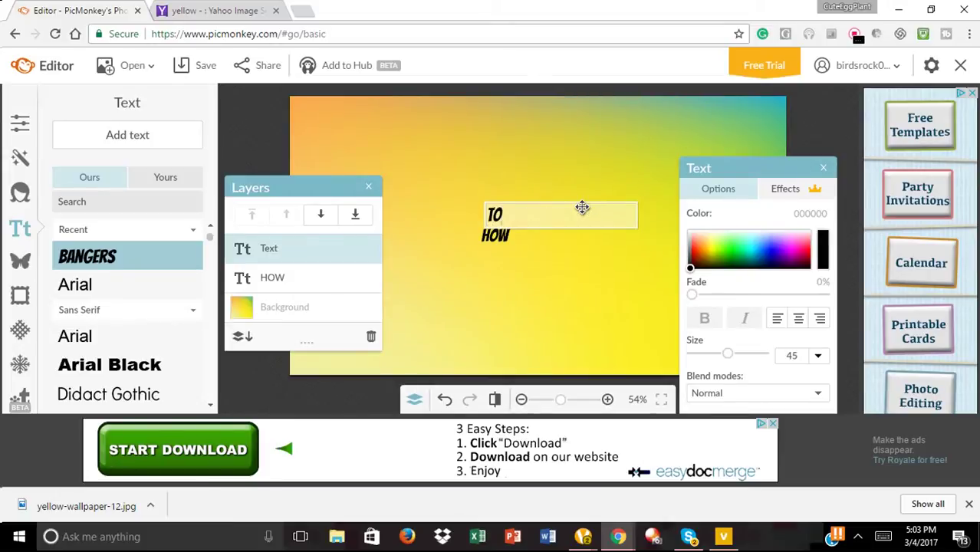
pyautogui.click(176, 144)
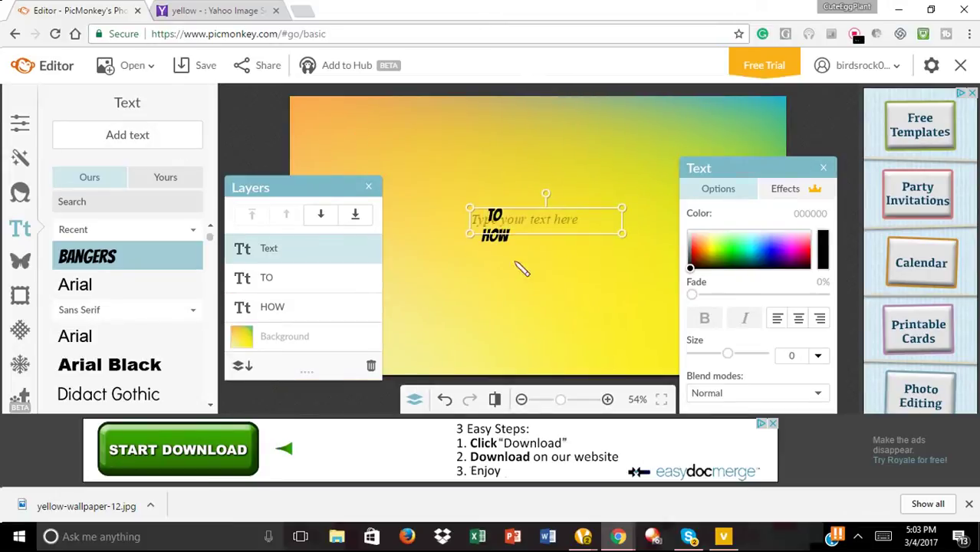
pyautogui.click(578, 223)
pyautogui.write('MAKE')
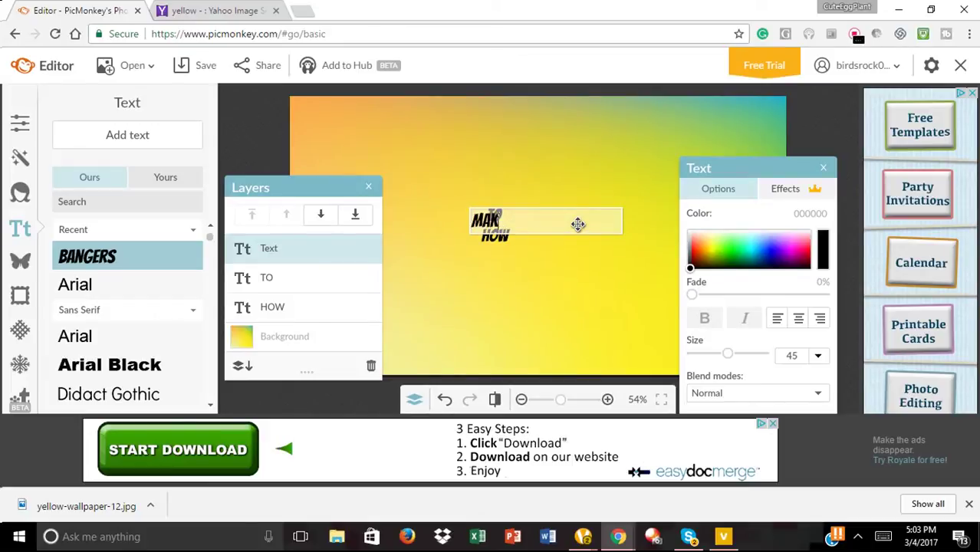
pyautogui.click(142, 143)
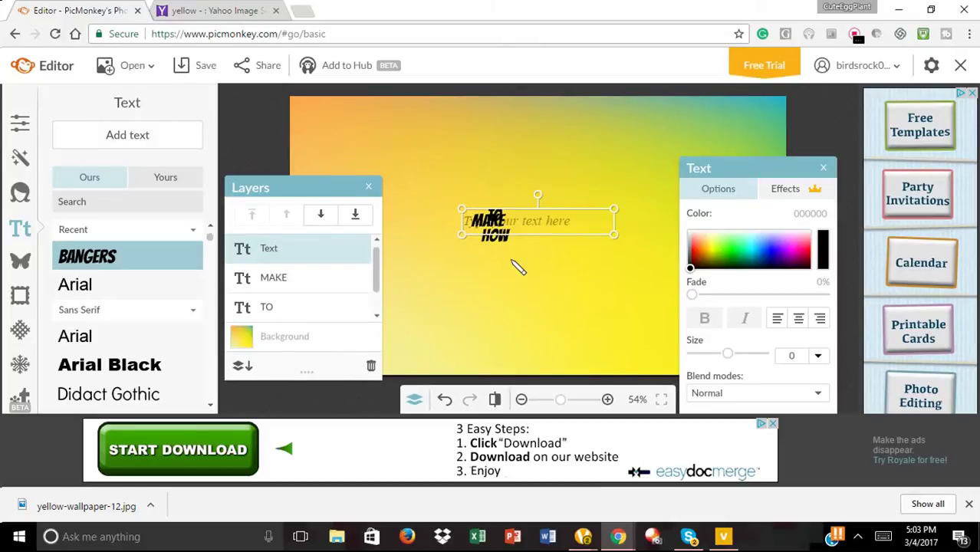
pyautogui.click(572, 224)
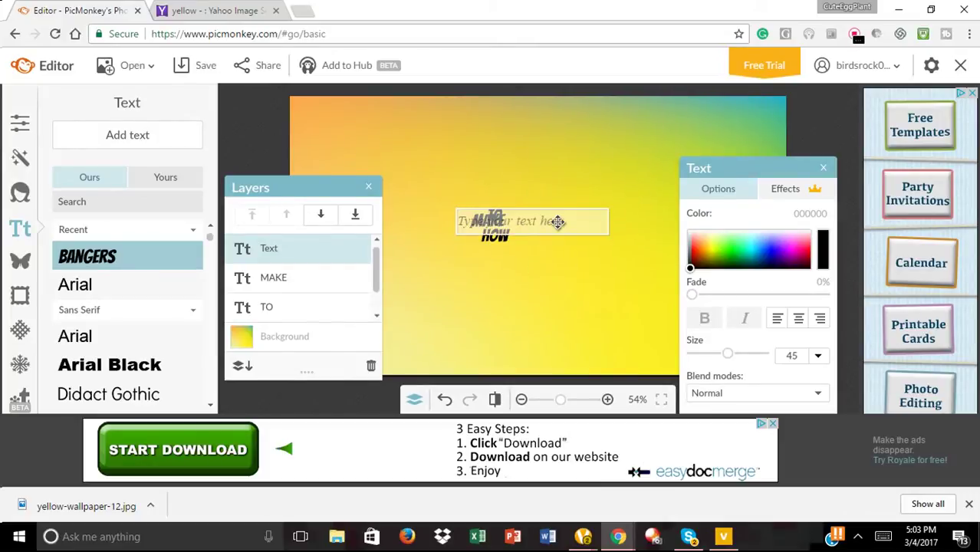
pyautogui.write('Pizza')
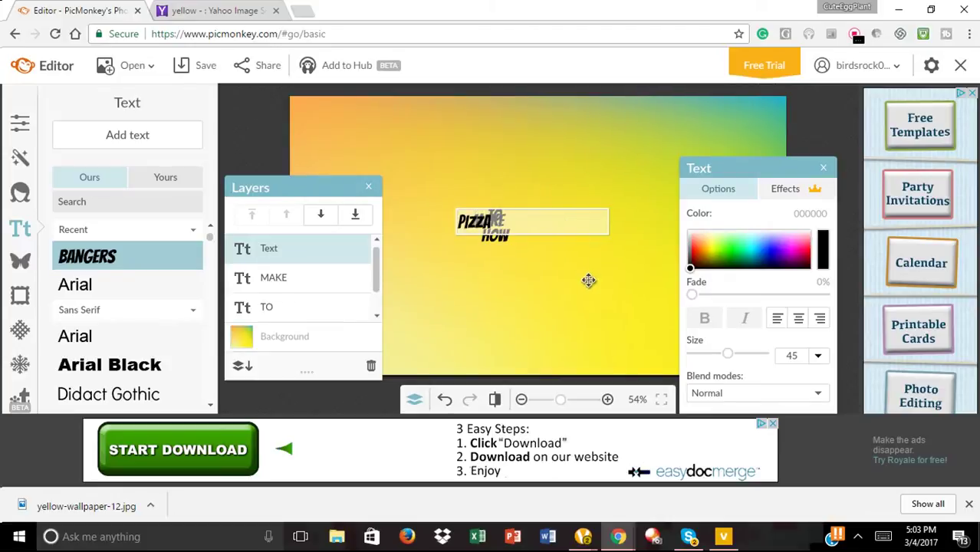
# Spread the words apart: PIZZA down, HOW right, MAKE up away from TO.
pyautogui.click(588, 283)
pyautogui.moveTo(574, 240); pyautogui.dragTo(564, 300)
pyautogui.moveTo(512, 240); pyautogui.dragTo(580, 260)
pyautogui.moveTo(495, 220); pyautogui.dragTo(557, 162)
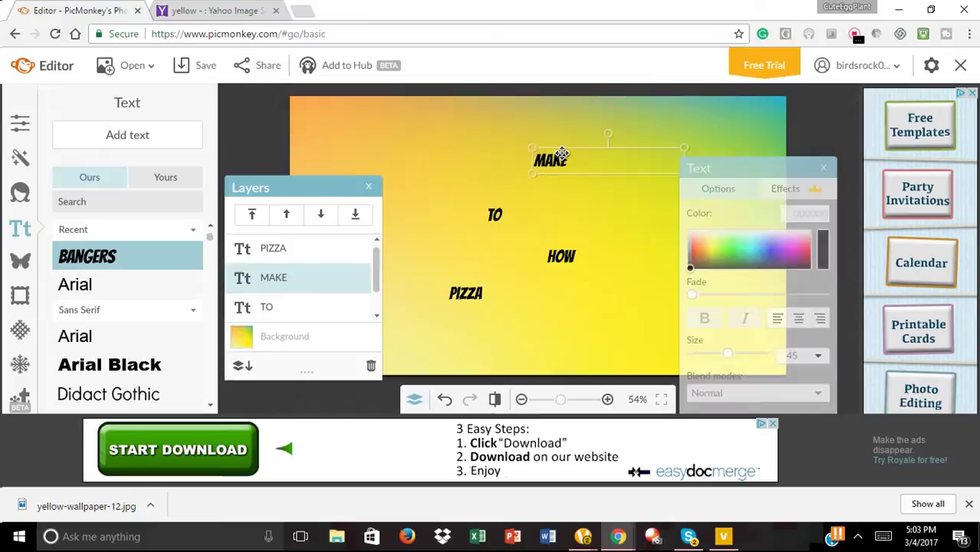
# Scale up HOW and move it to the top-left corner of the canvas.
pyautogui.click(592, 253)
pyautogui.moveTo(592, 252); pyautogui.dragTo(472, 227)
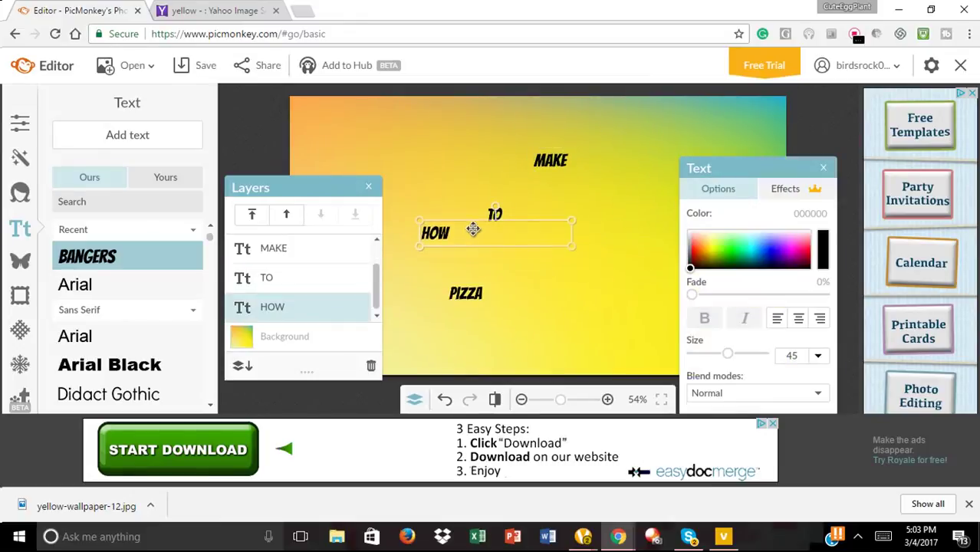
pyautogui.moveTo(572, 234); pyautogui.dragTo(692, 371)
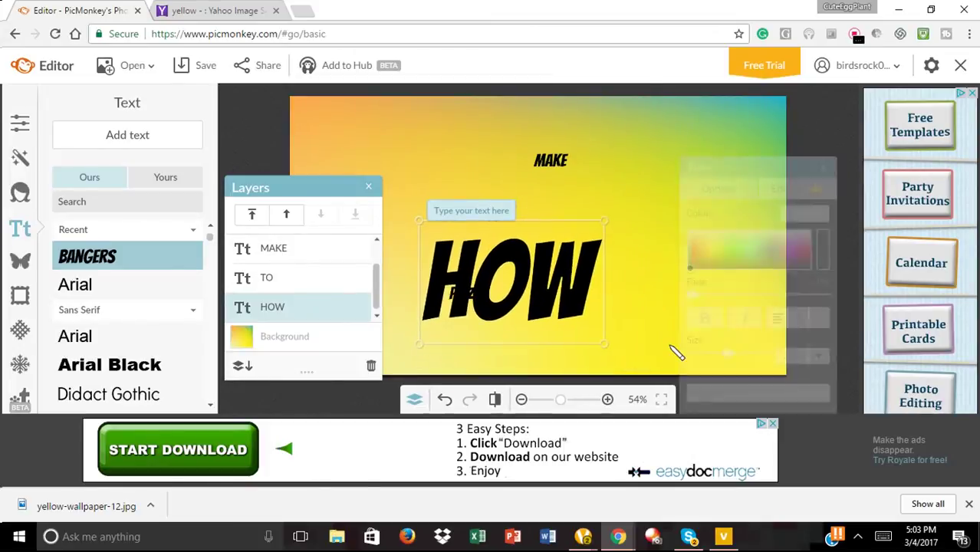
pyautogui.moveTo(525, 262); pyautogui.dragTo(407, 127)
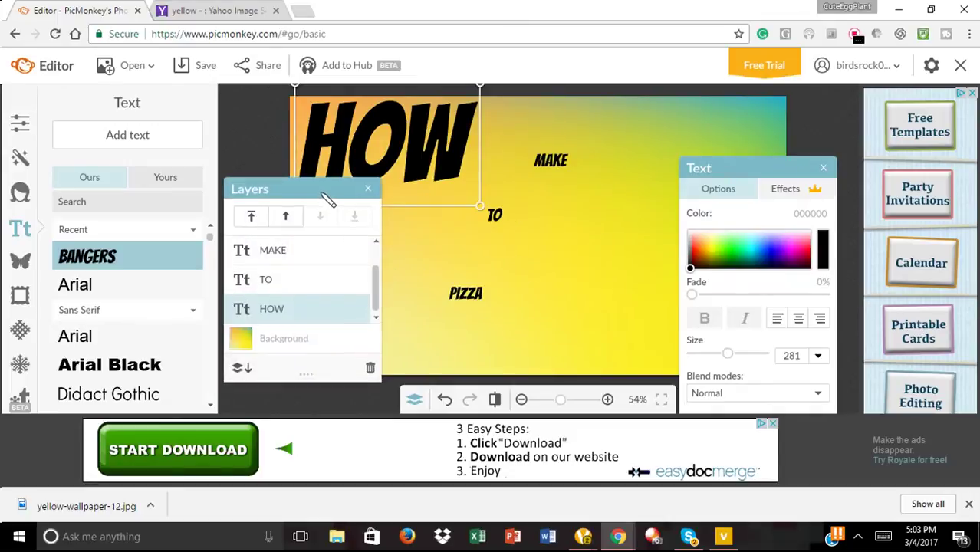
pyautogui.moveTo(326, 192); pyautogui.dragTo(159, 192)
# Enlarge TO and place it just below HOW.
pyautogui.click(495, 215)
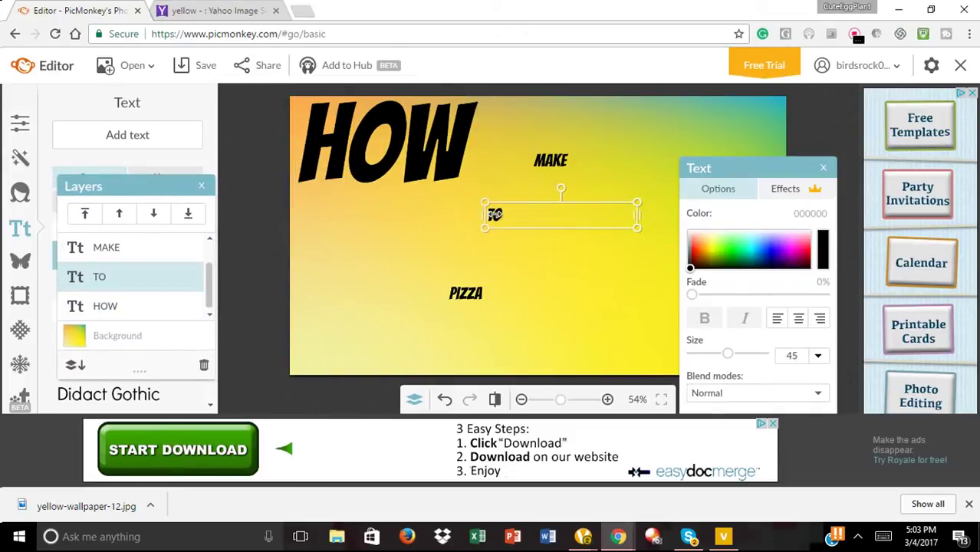
pyautogui.moveTo(581, 220); pyautogui.dragTo(462, 237)
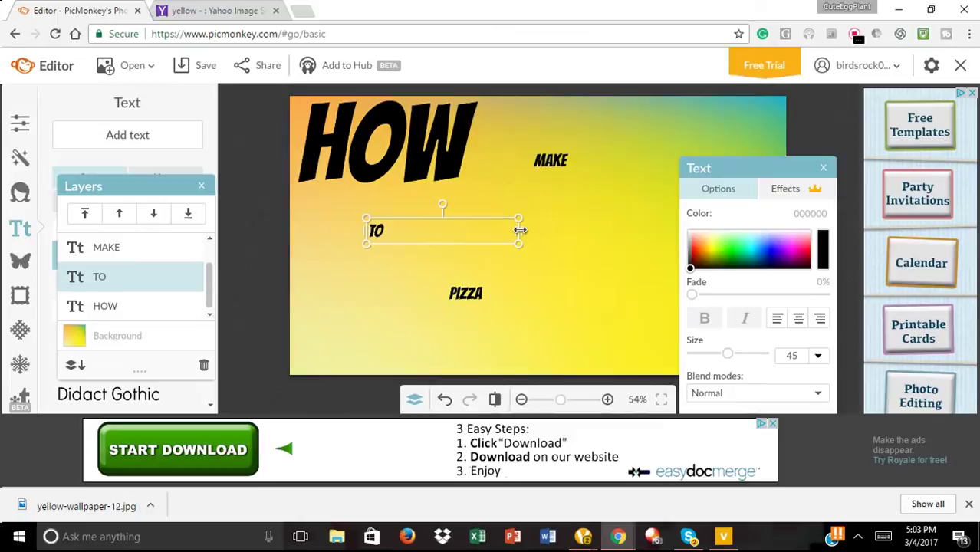
pyautogui.moveTo(519, 230); pyautogui.dragTo(477, 335)
pyautogui.moveTo(406, 254); pyautogui.dragTo(377, 206)
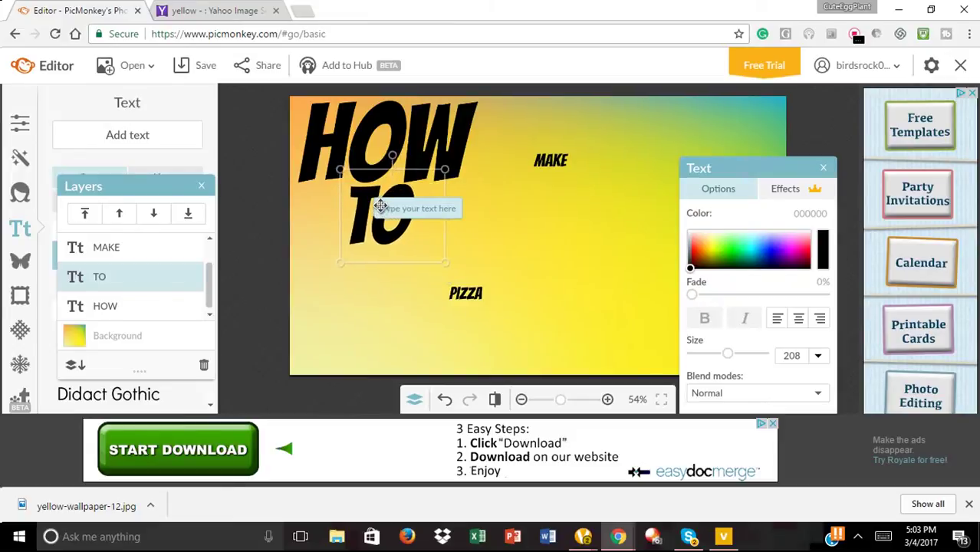
pyautogui.click(527, 187)
# Enlarge MAKE to size 231 and line it up under TO at the left.
pyautogui.click(540, 161)
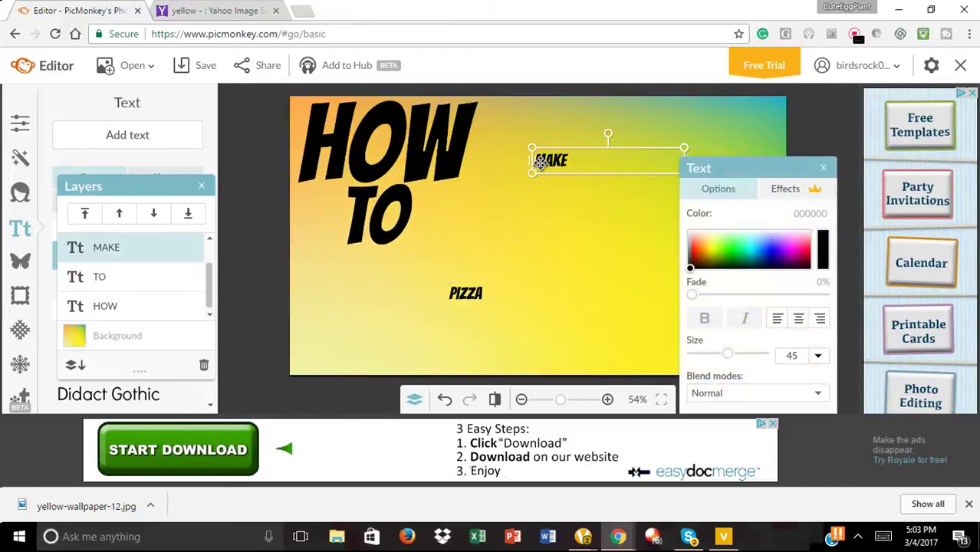
pyautogui.moveTo(569, 163); pyautogui.dragTo(460, 259)
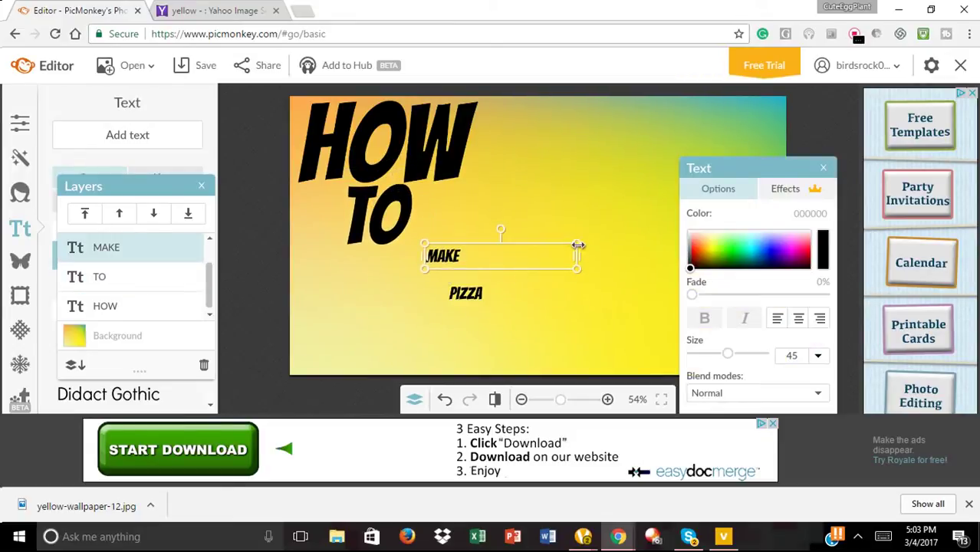
pyautogui.moveTo(578, 258); pyautogui.dragTo(600, 347)
pyautogui.moveTo(525, 266); pyautogui.dragTo(397, 255)
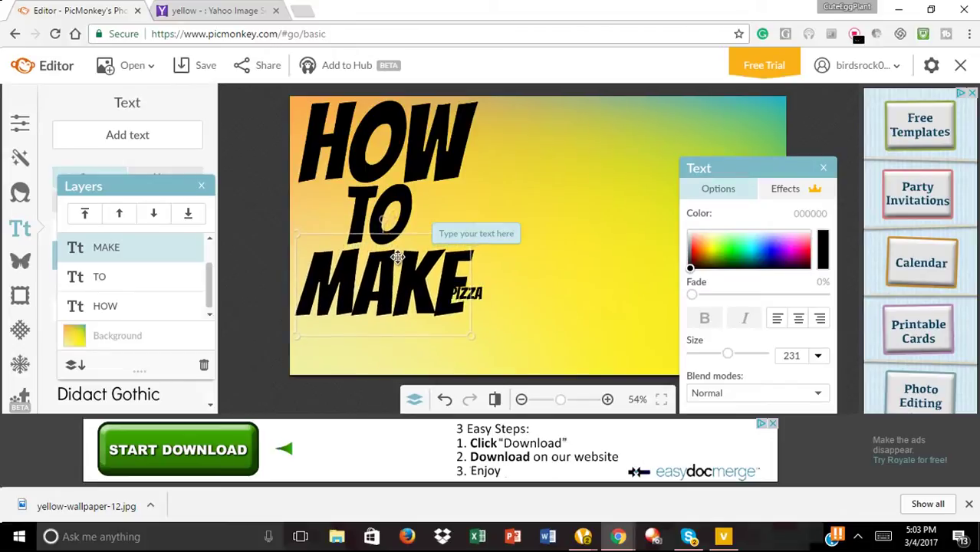
pyautogui.click(480, 293)
# Scale PIZZA to size 309 beside MAKE, nudging MAKE and TO lower to fit.
pyautogui.moveTo(484, 296); pyautogui.dragTo(558, 320)
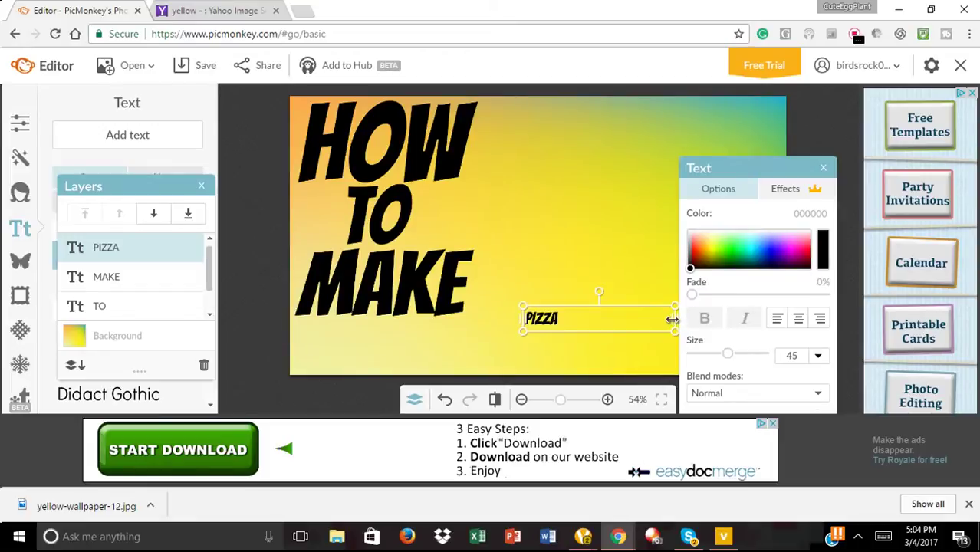
pyautogui.moveTo(672, 319); pyautogui.dragTo(709, 402)
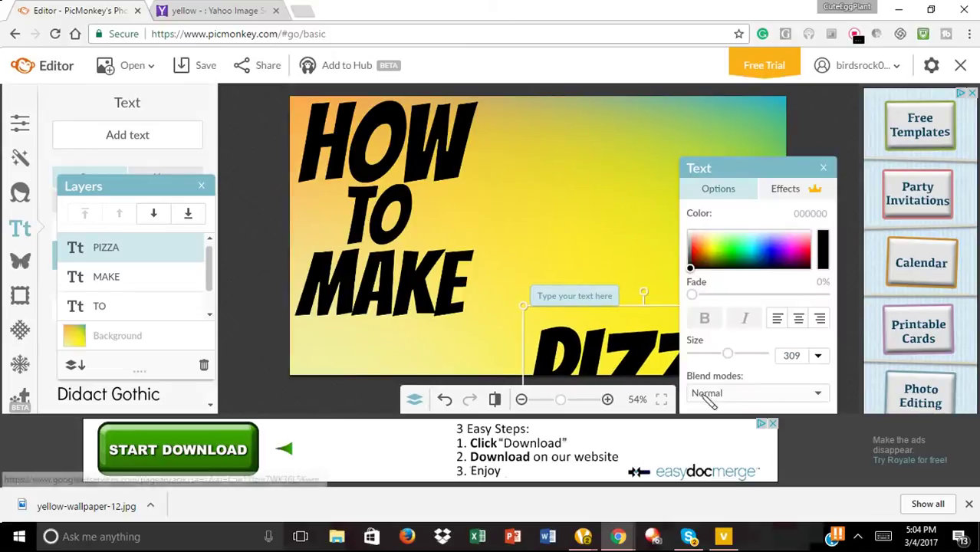
pyautogui.moveTo(614, 374); pyautogui.dragTo(564, 323)
pyautogui.moveTo(407, 280); pyautogui.dragTo(410, 320)
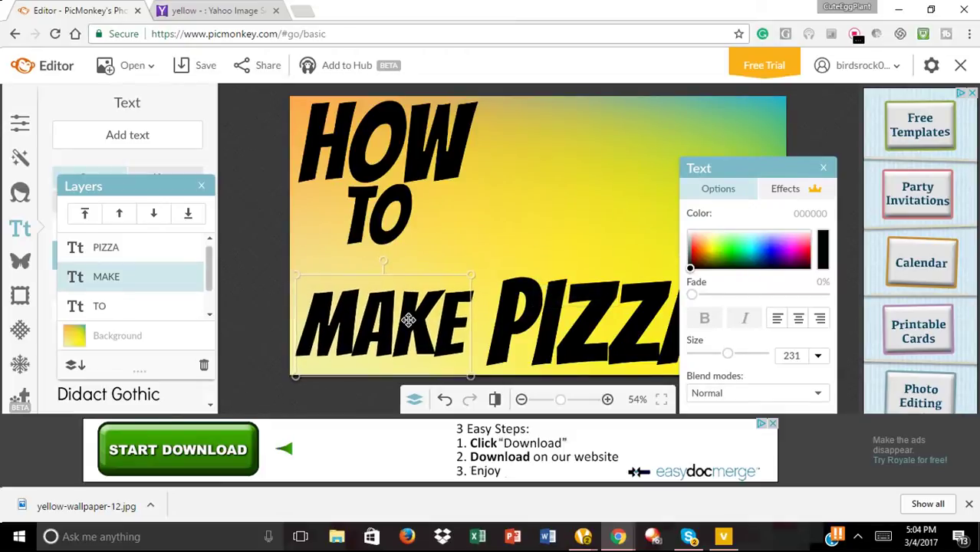
pyautogui.click(367, 242)
pyautogui.moveTo(367, 243)
pyautogui.mouseDown()
pyautogui.moveTo(376, 218)
pyautogui.moveTo(374, 253)
pyautogui.mouseUp()
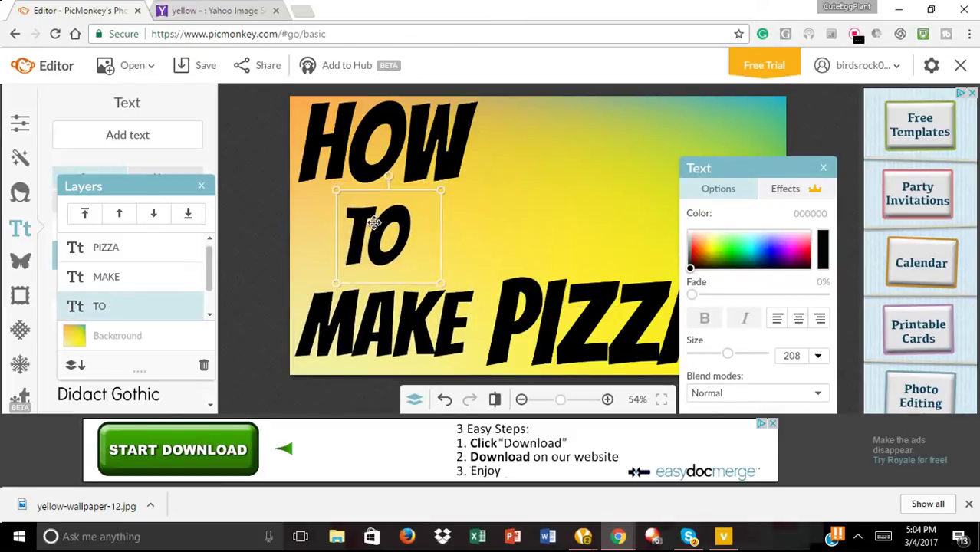
pyautogui.click(477, 215)
pyautogui.moveTo(607, 278); pyautogui.dragTo(623, 286)
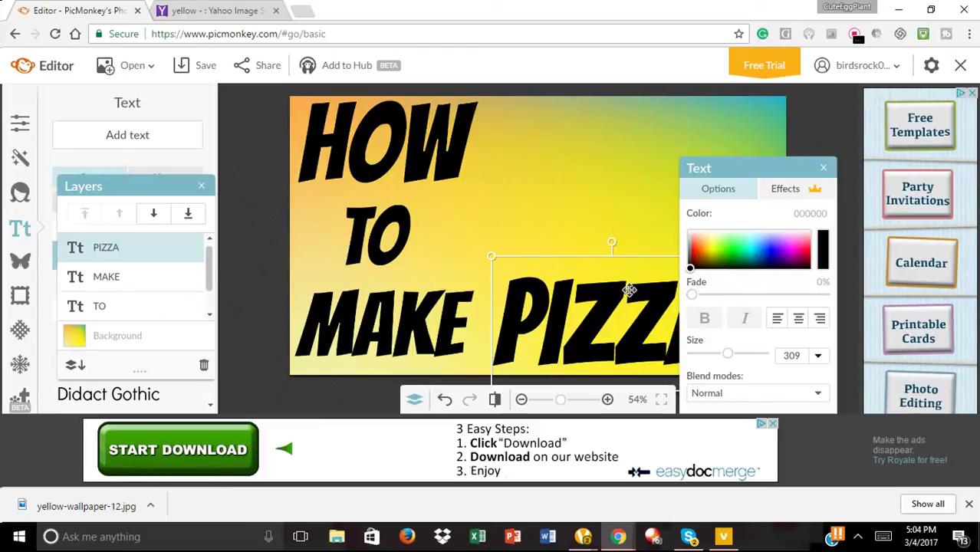
# Recolour PIZZA, MAKE, TO and HOW white, then move the Layers palette aside.
pyautogui.doubleClick(529, 320)
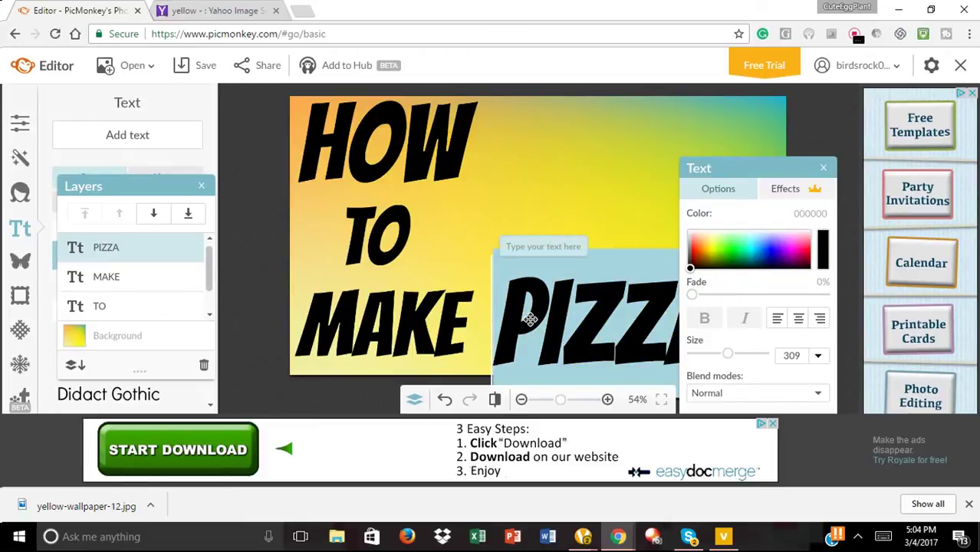
pyautogui.click(640, 286)
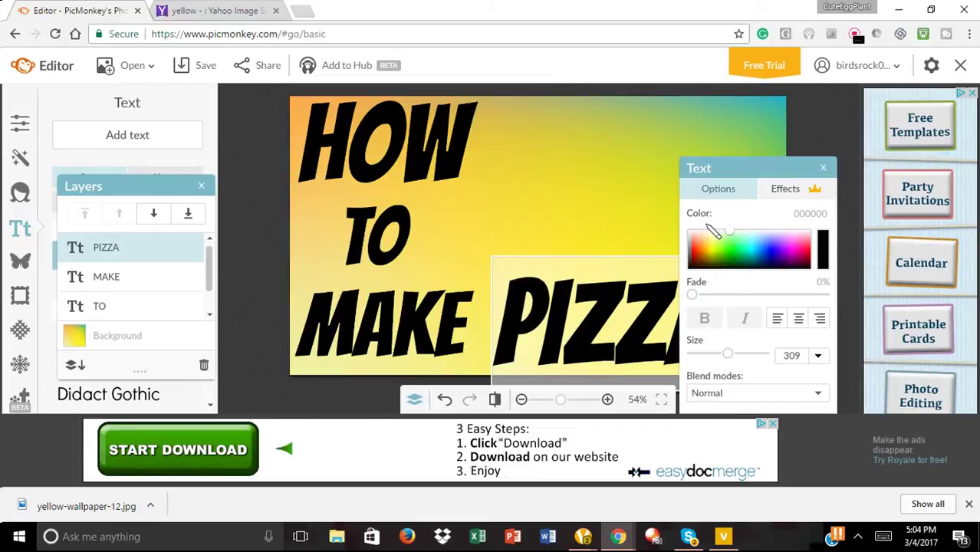
pyautogui.click(615, 220)
pyautogui.click(748, 232)
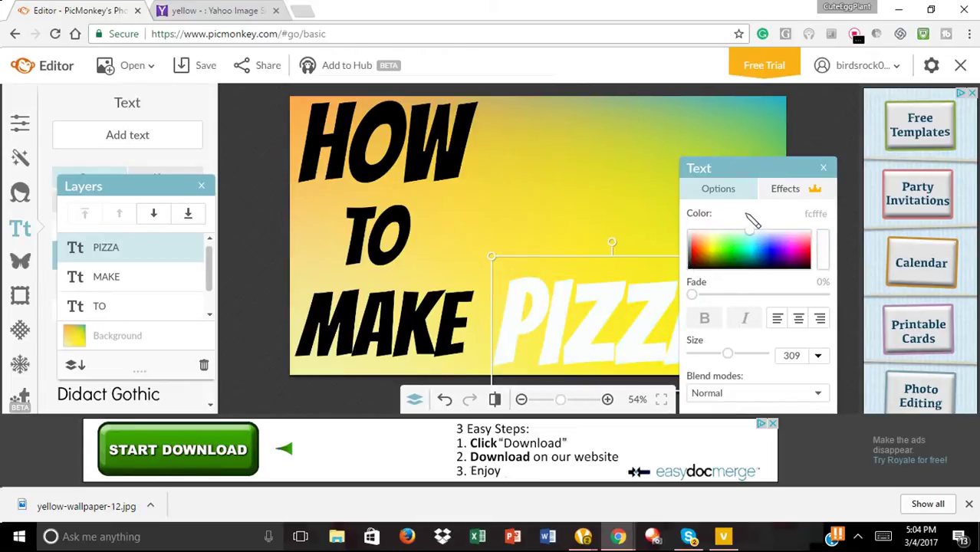
pyautogui.click(412, 328)
pyautogui.click(774, 231)
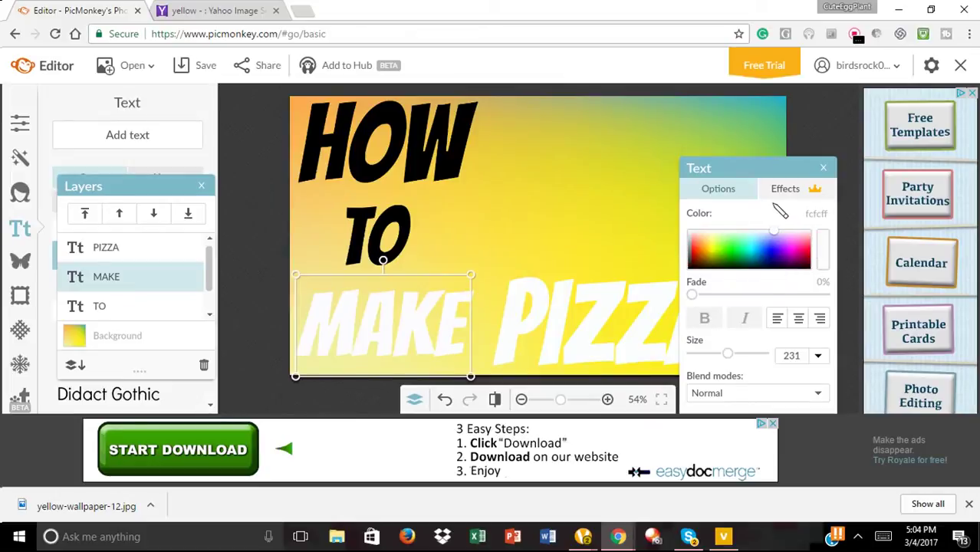
pyautogui.click(382, 241)
pyautogui.click(736, 230)
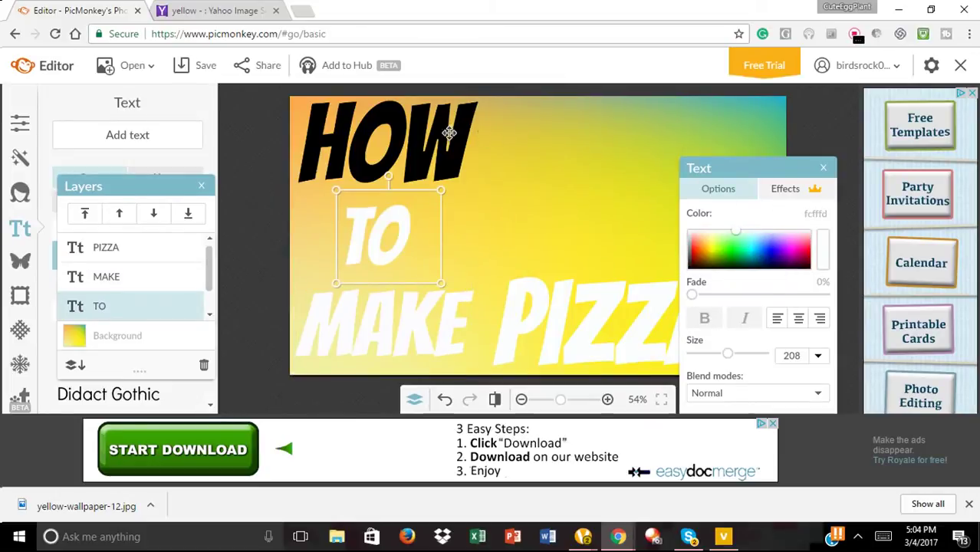
pyautogui.click(449, 133)
pyautogui.click(714, 230)
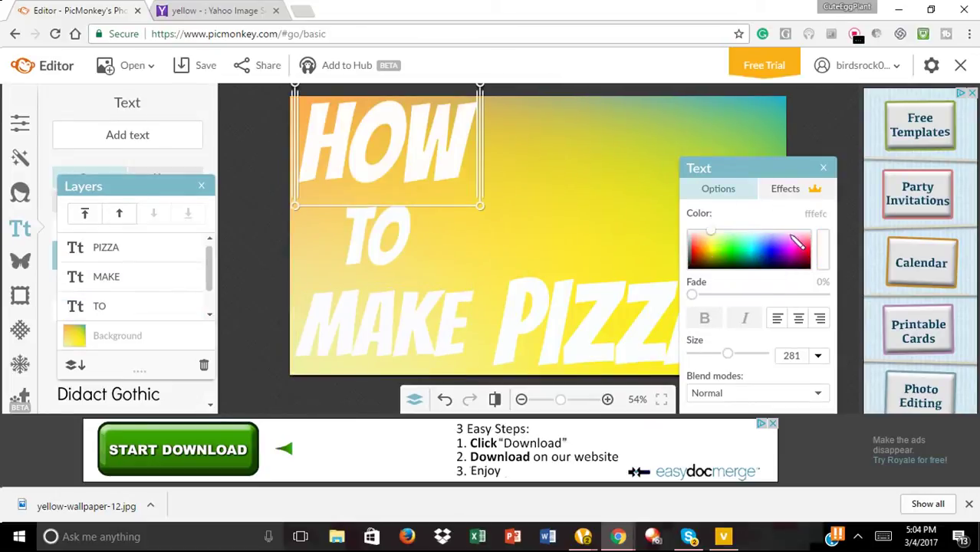
pyautogui.click(540, 219)
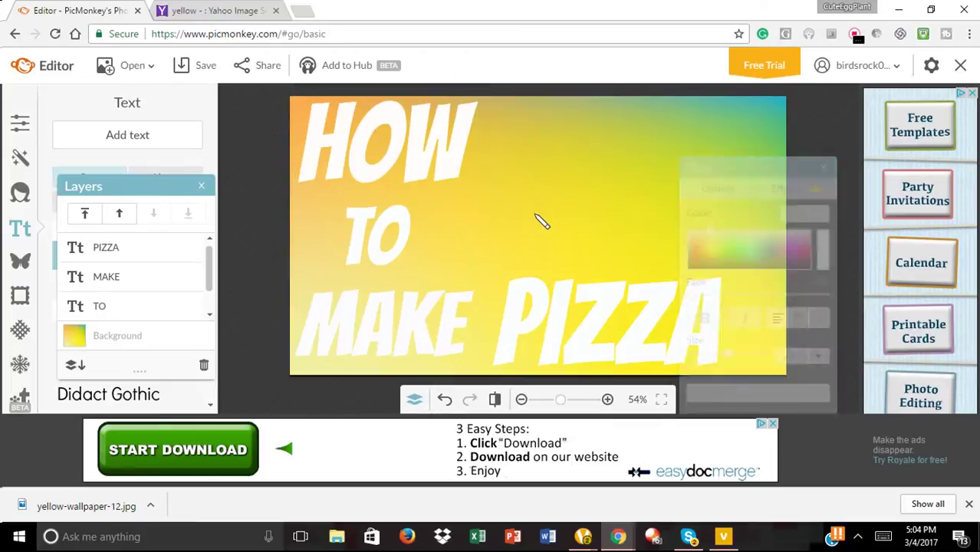
pyautogui.moveTo(148, 193); pyautogui.dragTo(819, 137)
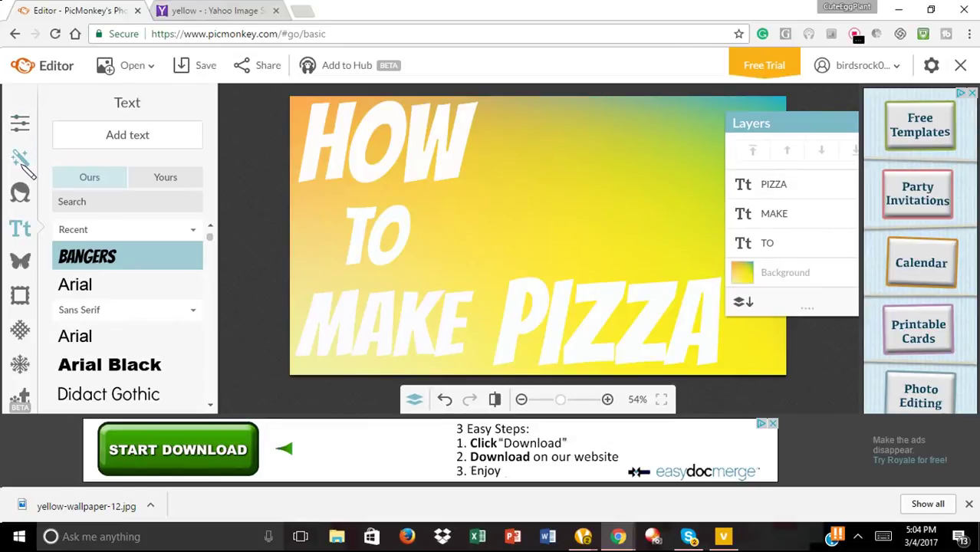
# Choose the Draw effect with black 000000 paint, brush size 300 and 0% hardness.
pyautogui.click(23, 163)
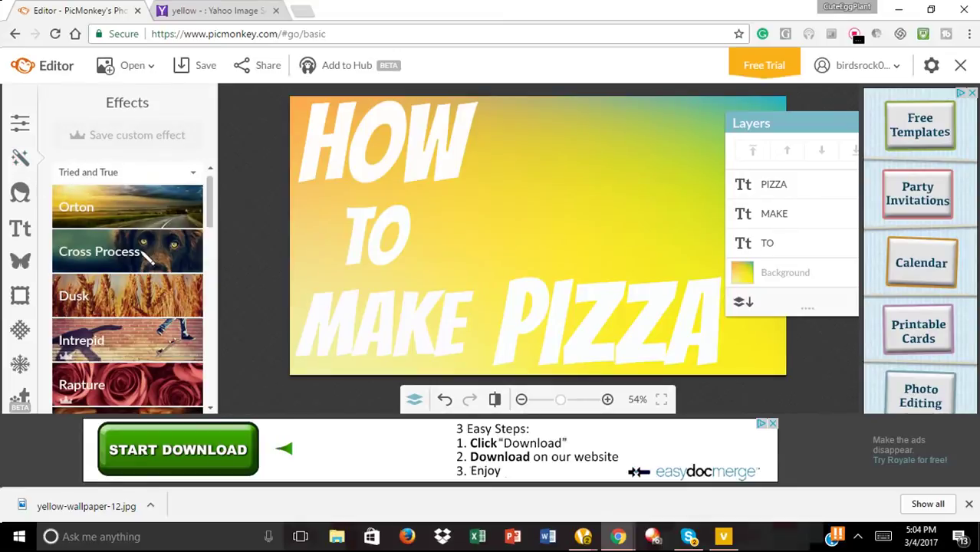
pyautogui.moveTo(213, 208); pyautogui.dragTo(219, 265)
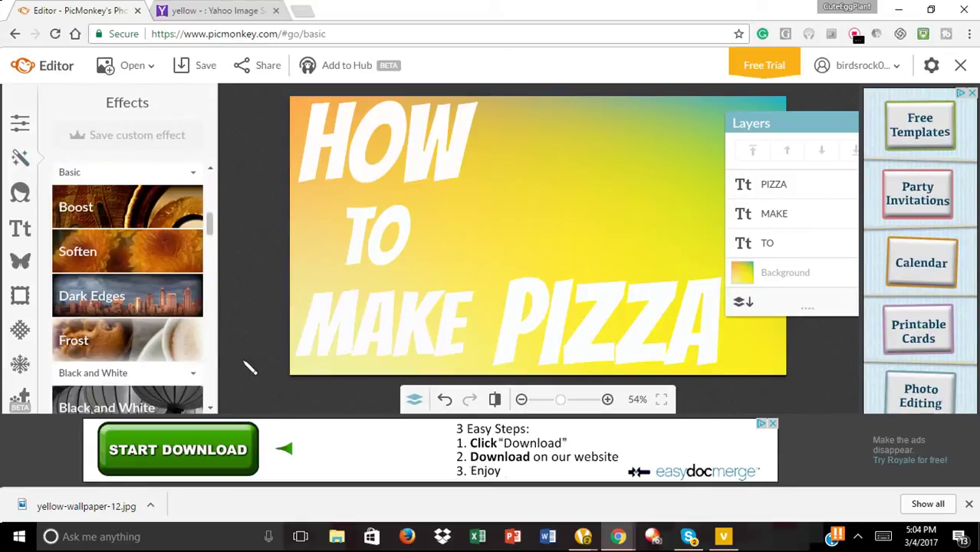
pyautogui.moveTo(213, 216)
pyautogui.mouseDown()
pyautogui.moveTo(228, 306)
pyautogui.moveTo(217, 406)
pyautogui.mouseUp()
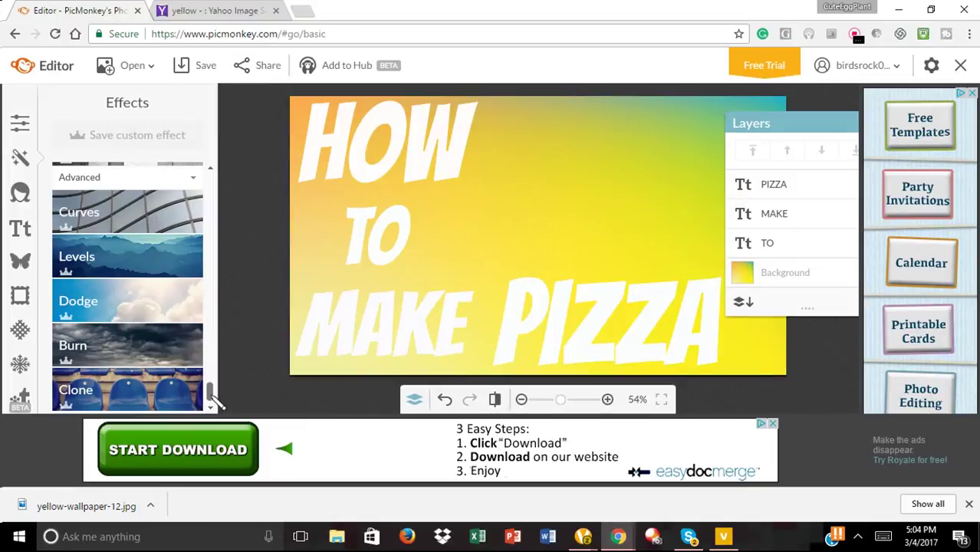
pyautogui.moveTo(217, 394); pyautogui.dragTo(215, 367)
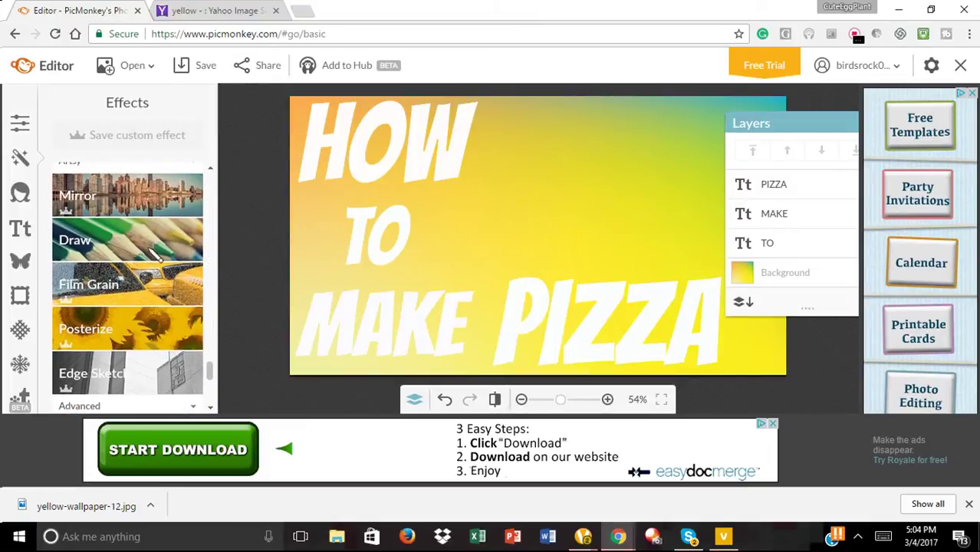
pyautogui.click(151, 238)
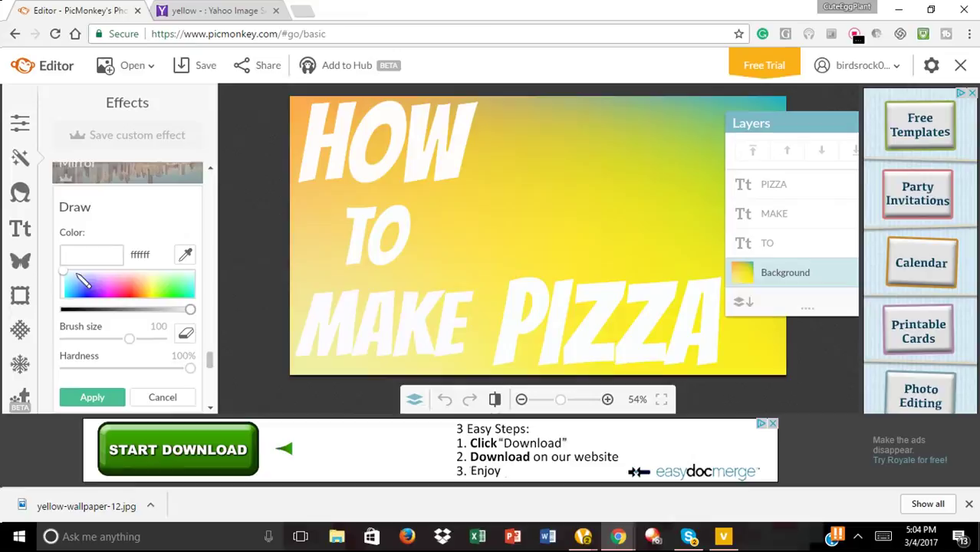
pyautogui.click(187, 309)
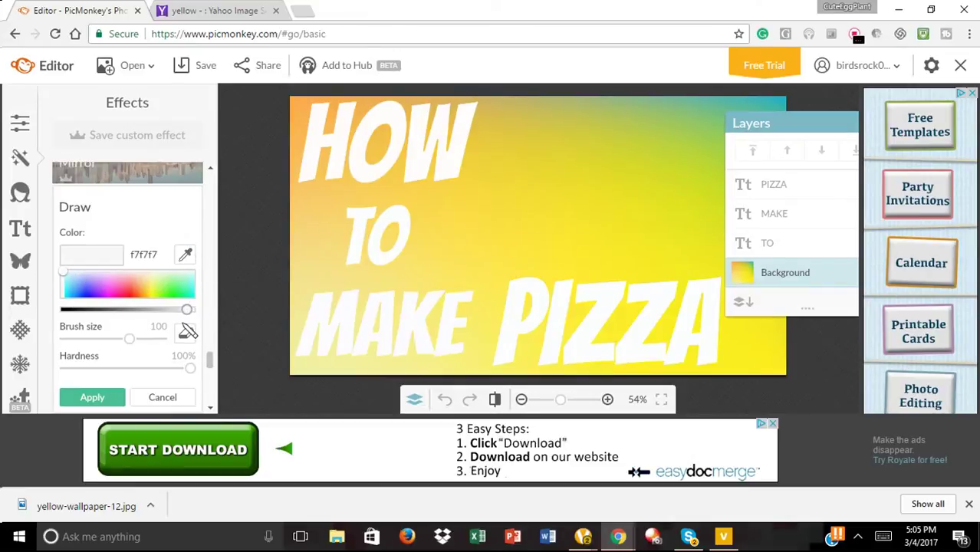
pyautogui.moveTo(187, 310); pyautogui.dragTo(53, 309)
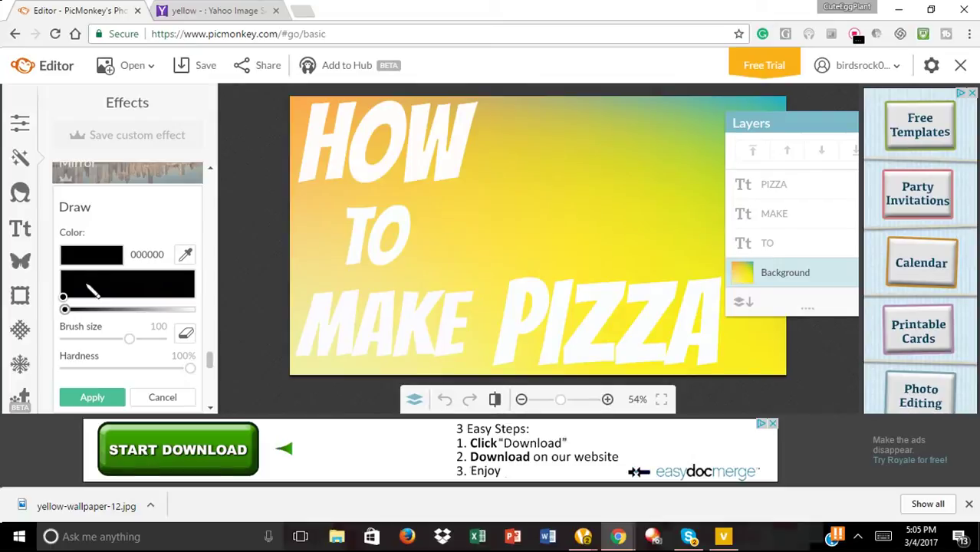
pyautogui.moveTo(129, 338); pyautogui.dragTo(161, 338)
pyautogui.moveTo(191, 369); pyautogui.dragTo(45, 358)
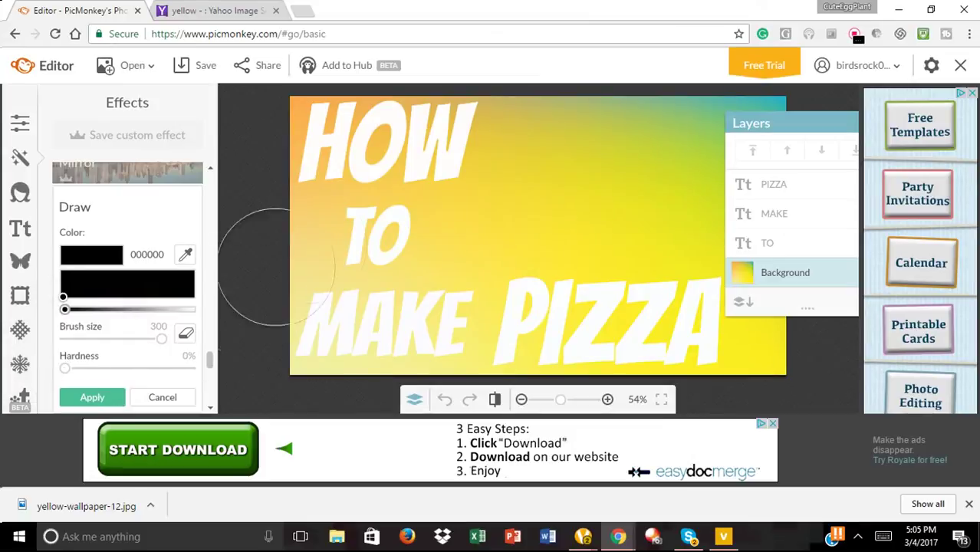
# Paint a soft black shadow behind HOW, TO, MAKE and PIZZA and apply it.
pyautogui.moveTo(345, 145)
pyautogui.mouseDown()
pyautogui.moveTo(383, 138)
pyautogui.moveTo(485, 150)
pyautogui.moveTo(318, 130)
pyautogui.mouseUp()
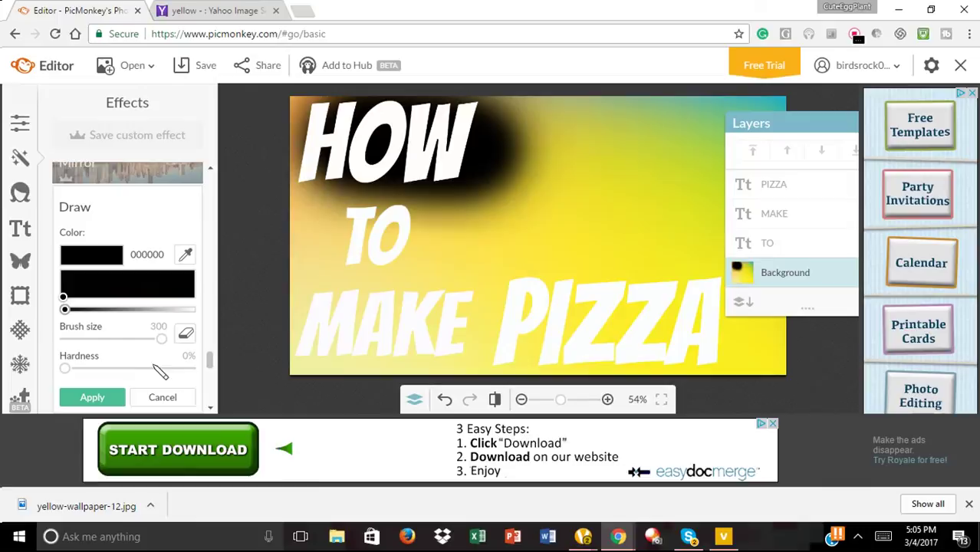
pyautogui.click(444, 399)
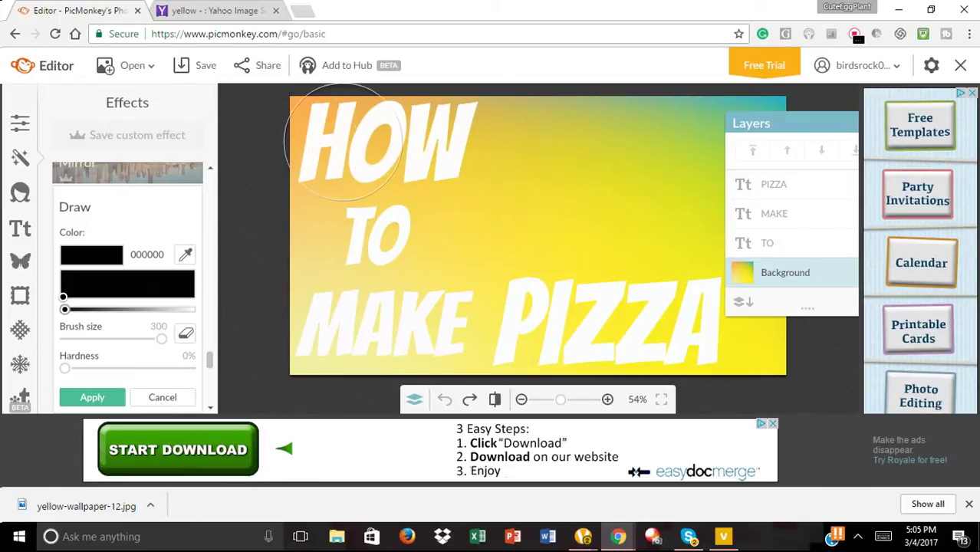
pyautogui.moveTo(346, 142)
pyautogui.mouseDown()
pyautogui.moveTo(433, 142)
pyautogui.moveTo(367, 160)
pyautogui.moveTo(325, 142)
pyautogui.moveTo(379, 198)
pyautogui.moveTo(378, 234)
pyautogui.moveTo(356, 230)
pyautogui.moveTo(338, 284)
pyautogui.moveTo(333, 360)
pyautogui.moveTo(333, 322)
pyautogui.moveTo(430, 295)
pyautogui.moveTo(352, 291)
pyautogui.moveTo(386, 311)
pyautogui.moveTo(598, 311)
pyautogui.moveTo(584, 318)
pyautogui.moveTo(677, 326)
pyautogui.moveTo(655, 353)
pyautogui.moveTo(591, 323)
pyautogui.moveTo(559, 289)
pyautogui.moveTo(494, 322)
pyautogui.moveTo(489, 353)
pyautogui.mouseUp()
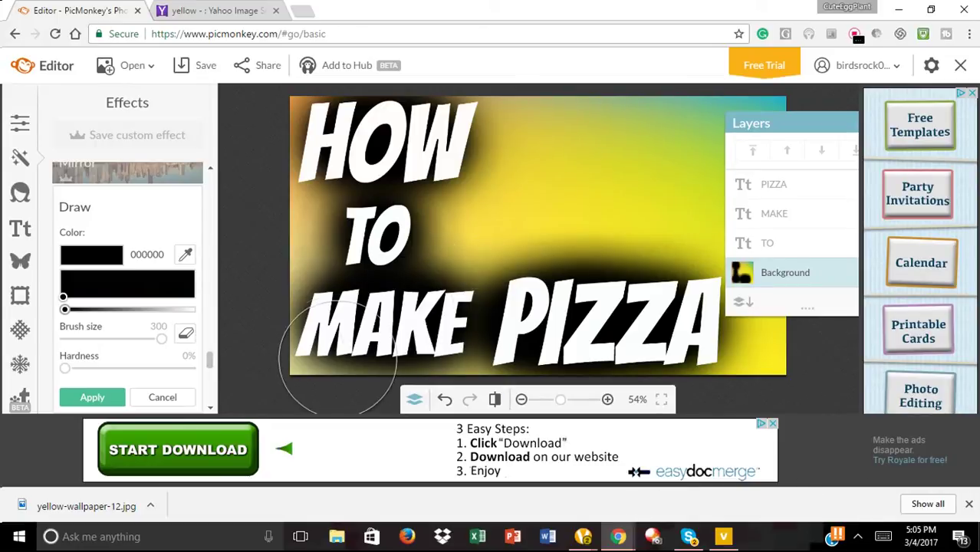
pyautogui.moveTo(317, 381)
pyautogui.mouseDown()
pyautogui.moveTo(365, 334)
pyautogui.moveTo(453, 337)
pyautogui.moveTo(483, 299)
pyautogui.moveTo(313, 208)
pyautogui.moveTo(345, 234)
pyautogui.moveTo(330, 184)
pyautogui.moveTo(337, 142)
pyautogui.moveTo(414, 158)
pyautogui.moveTo(383, 226)
pyautogui.moveTo(412, 245)
pyautogui.moveTo(424, 340)
pyautogui.moveTo(436, 293)
pyautogui.mouseUp()
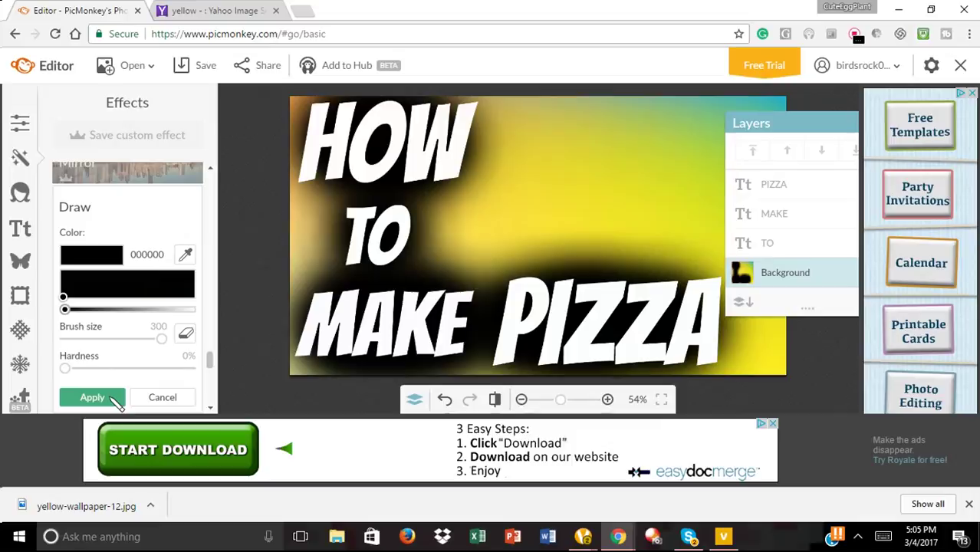
pyautogui.click(112, 399)
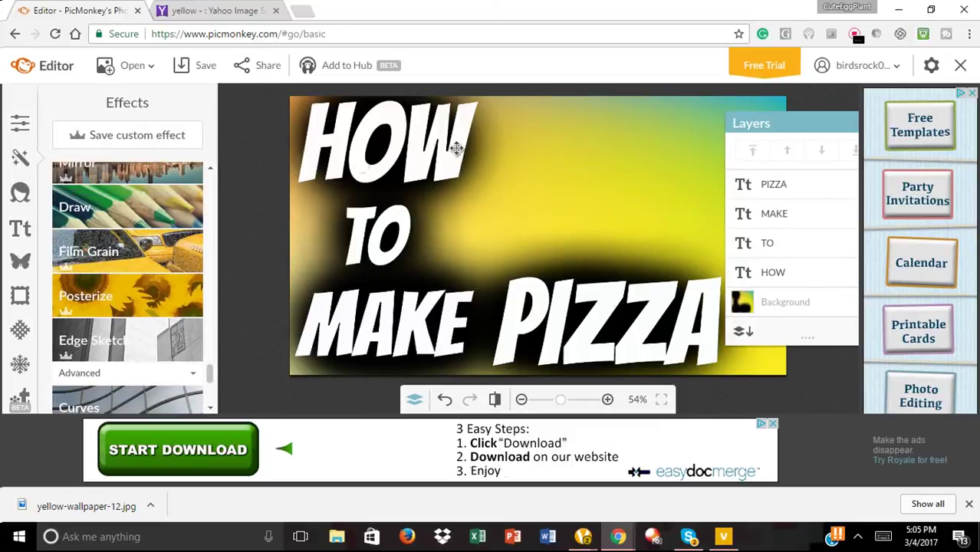
# Return to the Yahoo search tab and clear the old 'yellow' search term.
pyautogui.click(268, 10)
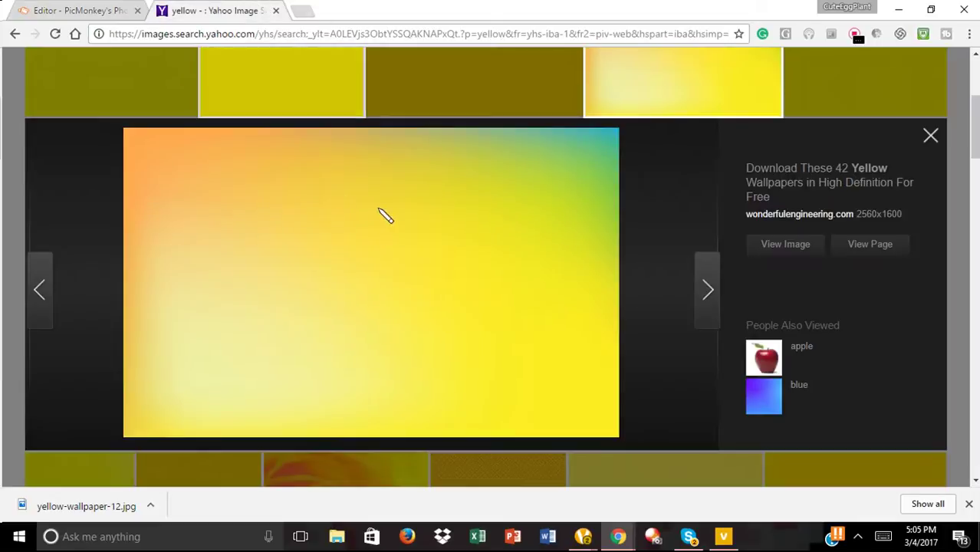
pyautogui.scroll(2, 491, 307)
pyautogui.scroll(1, 490, 307)
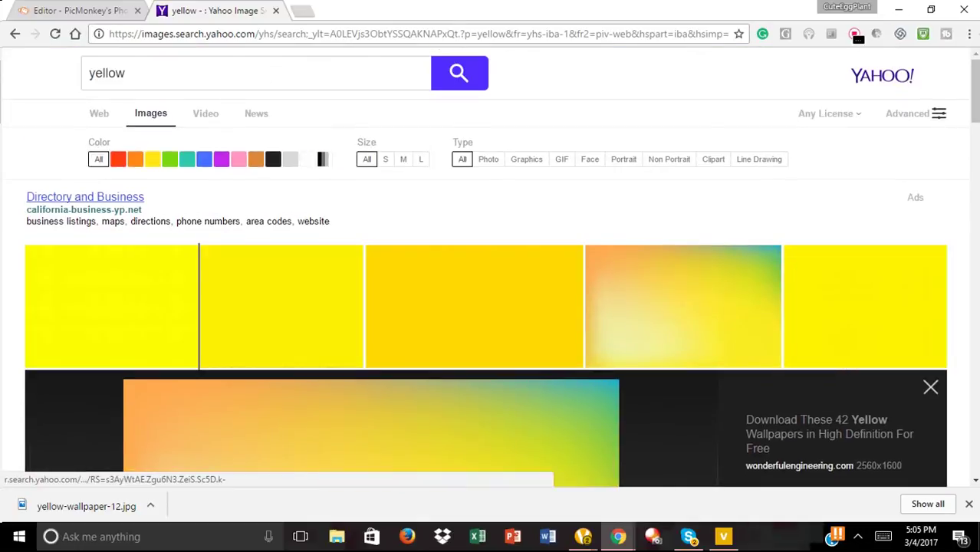
pyautogui.moveTo(136, 68); pyautogui.dragTo(8, 54)
pyautogui.press('BackSpace')
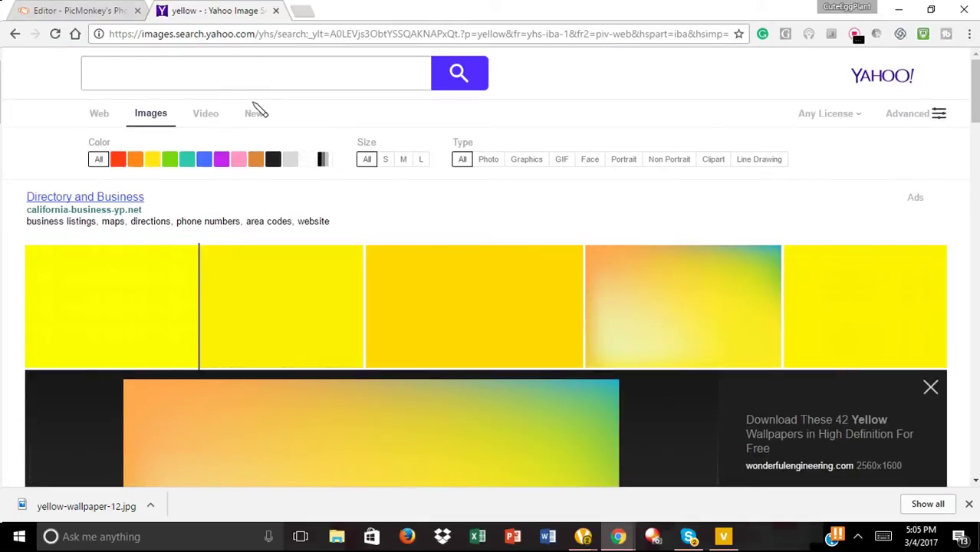
# Search Yahoo Images for 'Pizza png'.
pyautogui.write('PIZ')
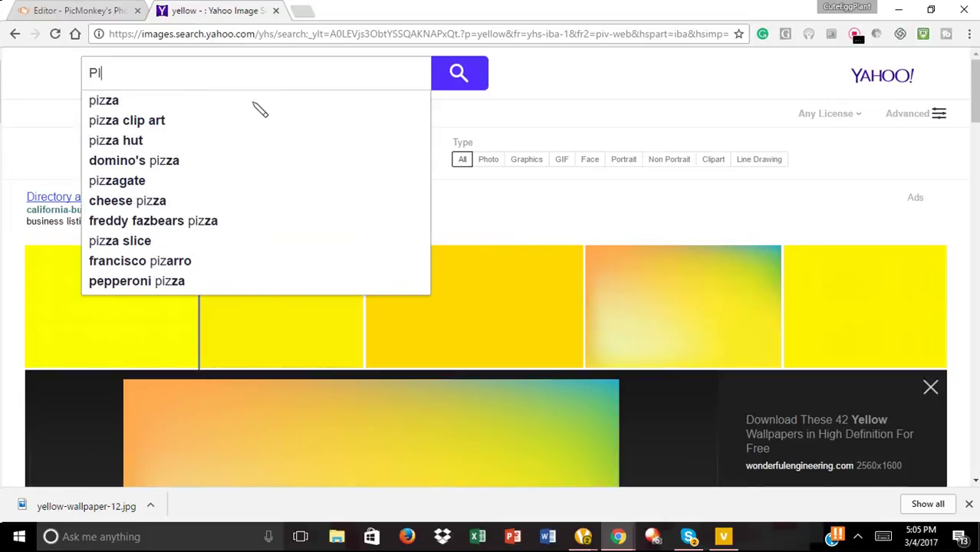
pyautogui.press('BackSpace')
pyautogui.write('izza ')
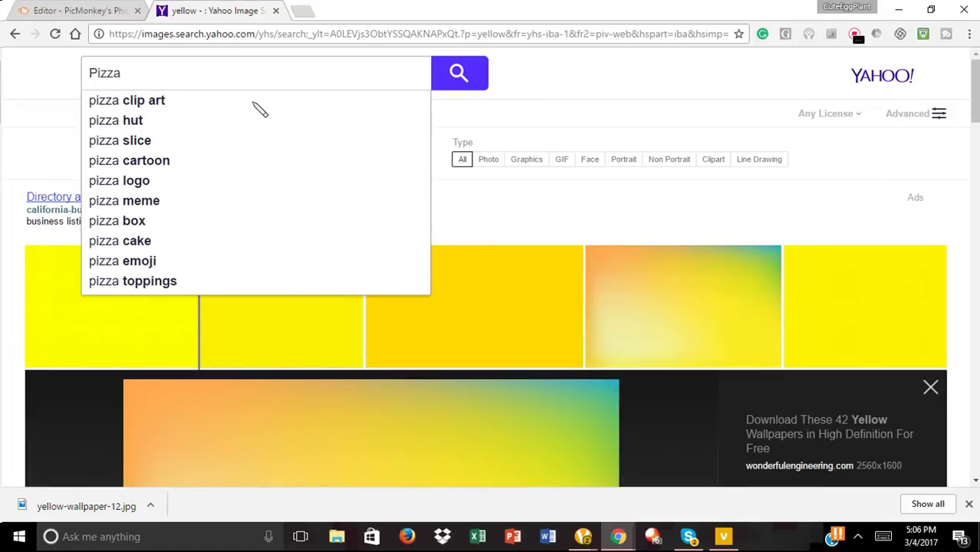
pyautogui.write('png')
pyautogui.press('Return')
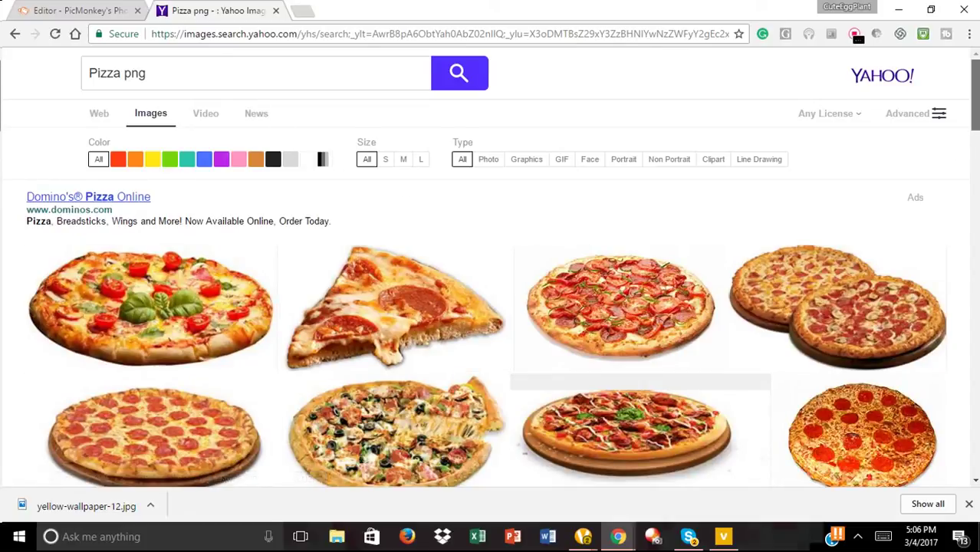
pyautogui.scroll(-3, 893, 221)
pyautogui.scroll(1, 893, 220)
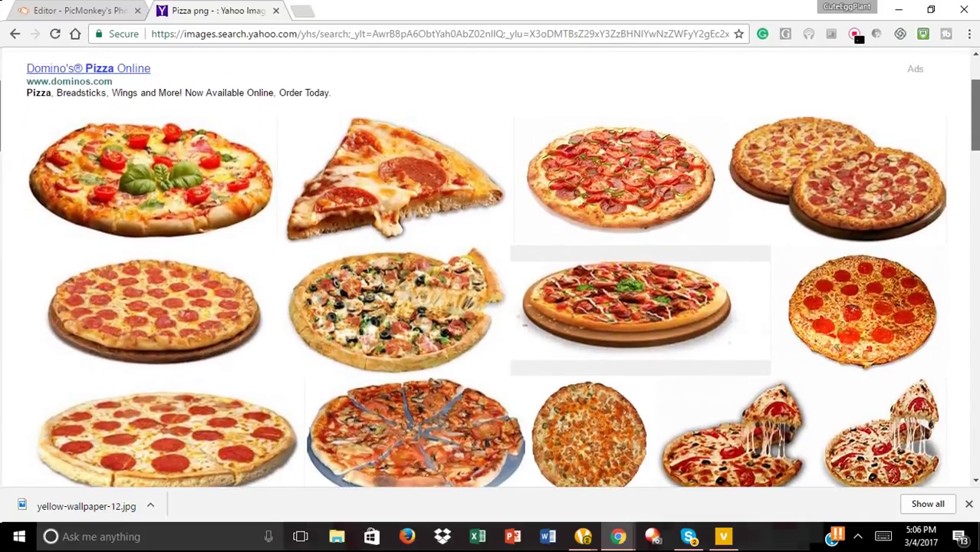
# Save the pepperoni pizza slice image as Pizza-PNG-Picture.png and return to PicMonkey.
pyautogui.click(433, 173)
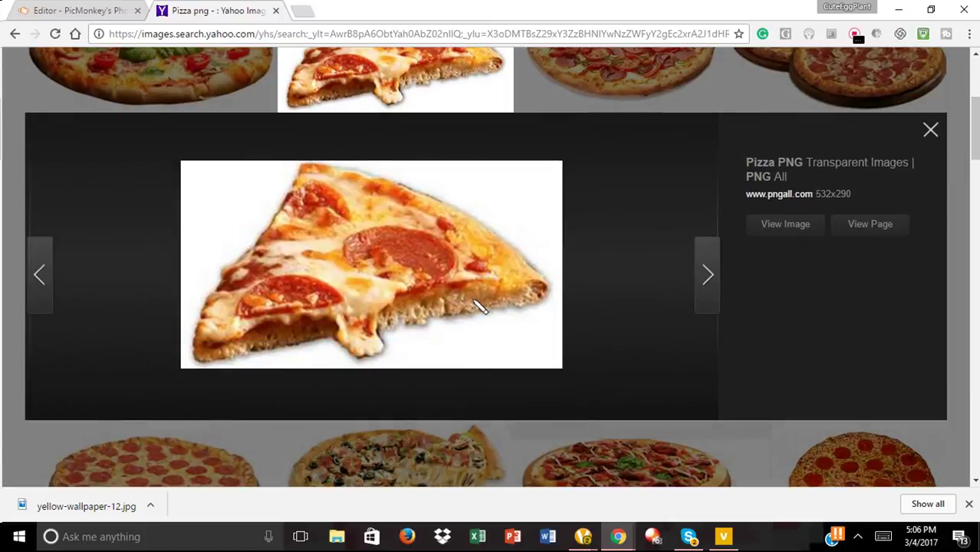
pyautogui.rightClick(448, 283)
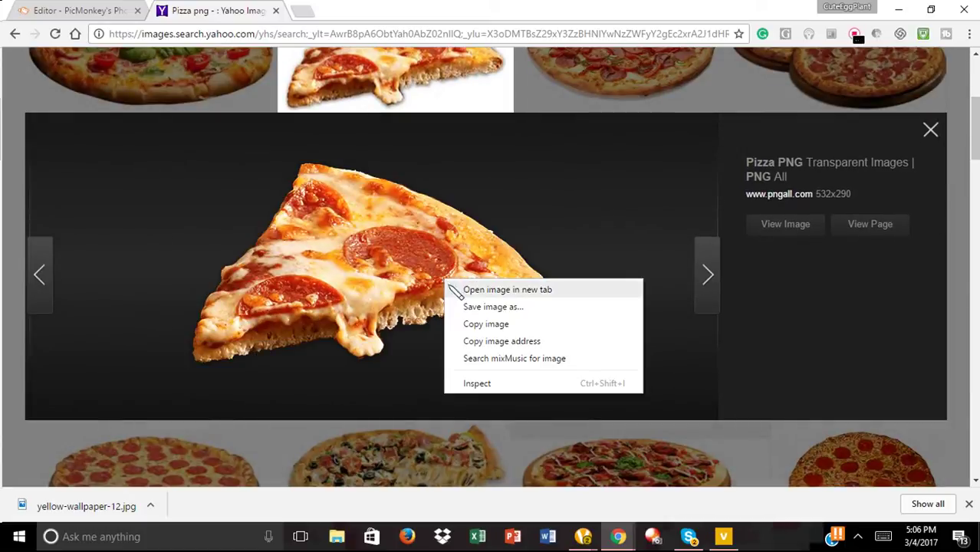
pyautogui.click(495, 307)
pyautogui.click(360, 321)
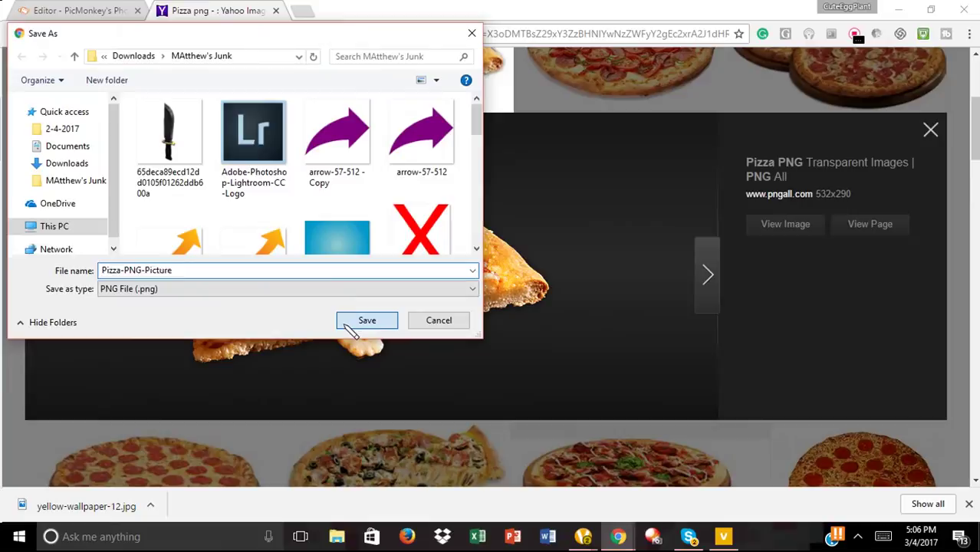
pyautogui.click(115, 12)
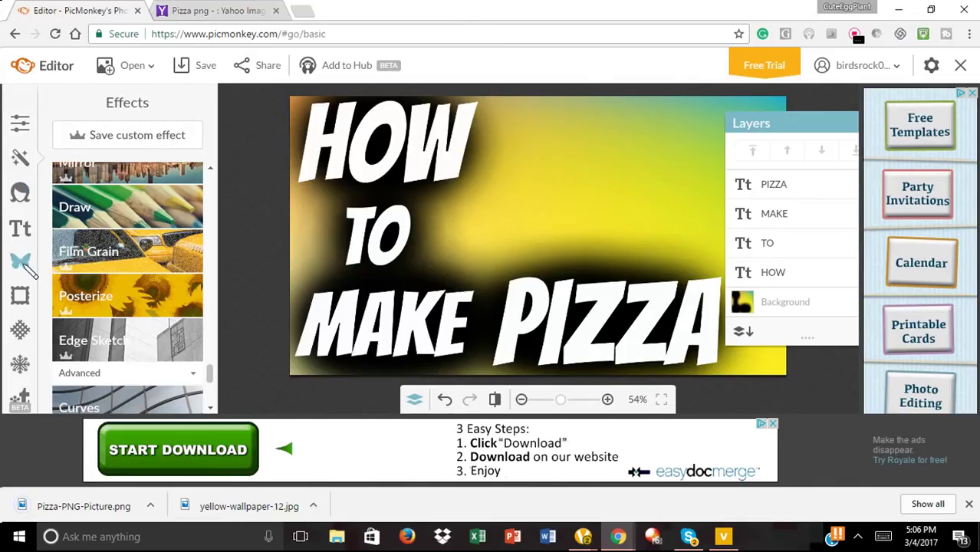
# Add Pizza-PNG-Picture from the computer as an overlay via Add your own.
pyautogui.click(22, 262)
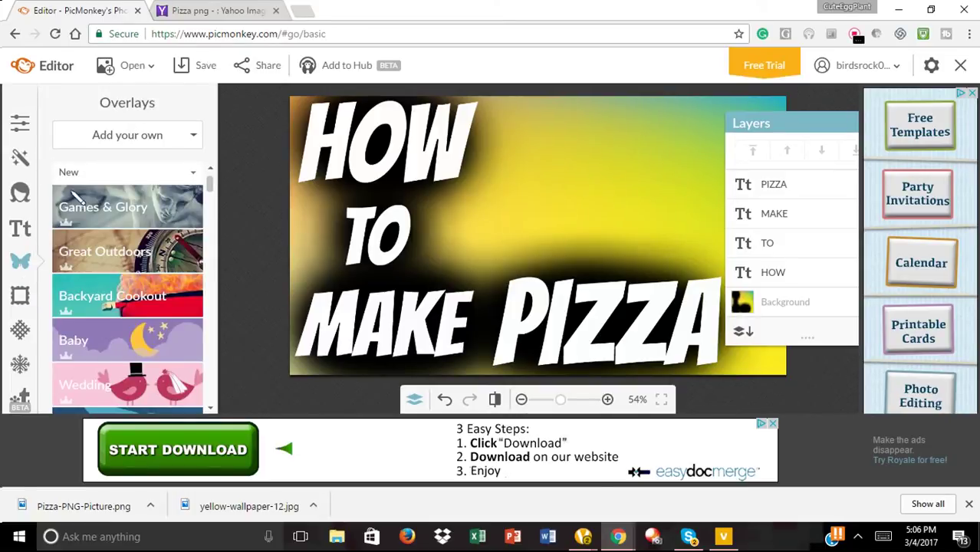
pyautogui.click(131, 141)
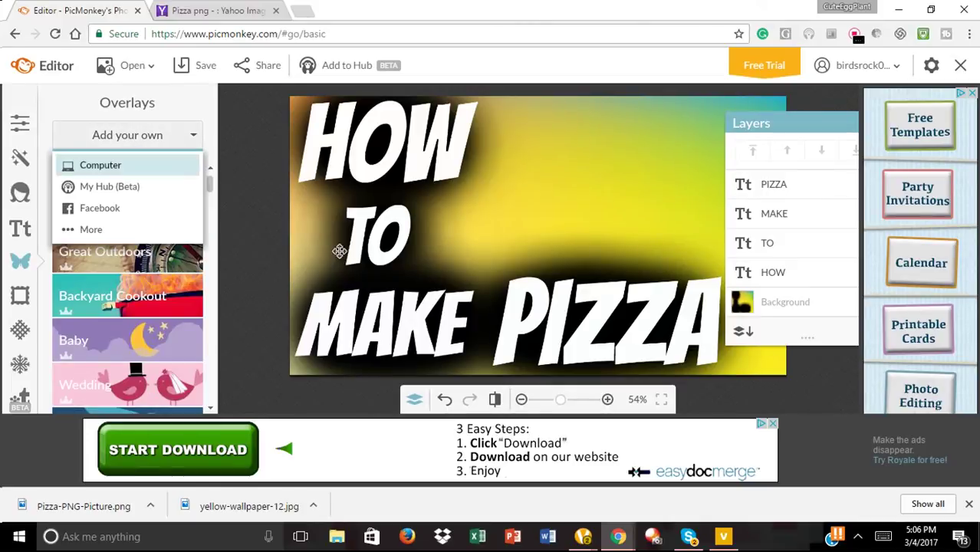
pyautogui.click(144, 142)
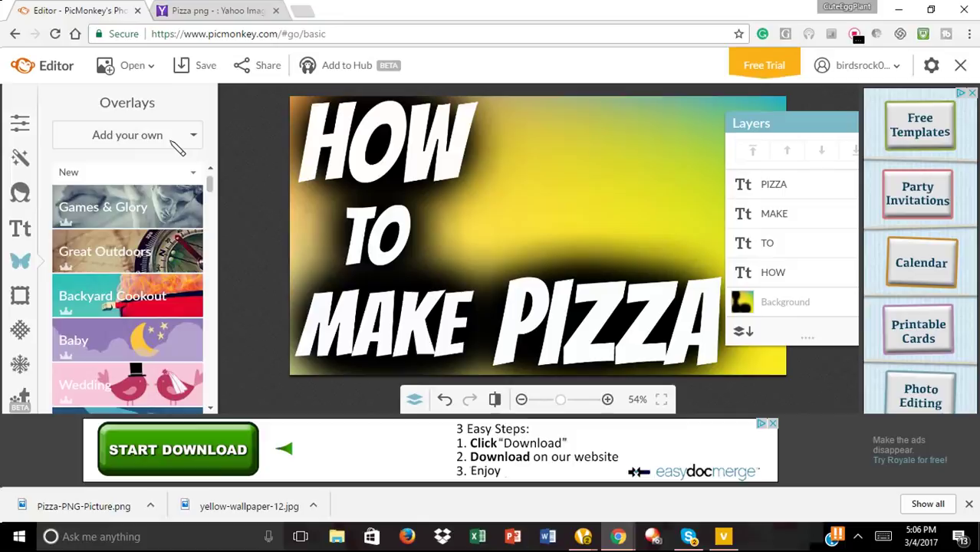
pyautogui.click(176, 145)
pyautogui.click(176, 170)
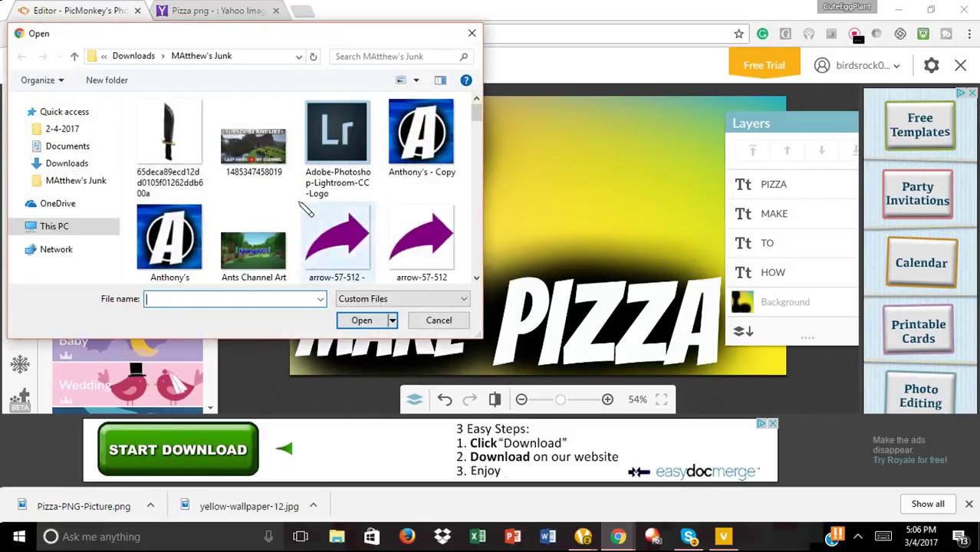
pyautogui.scroll(-10, 337, 192)
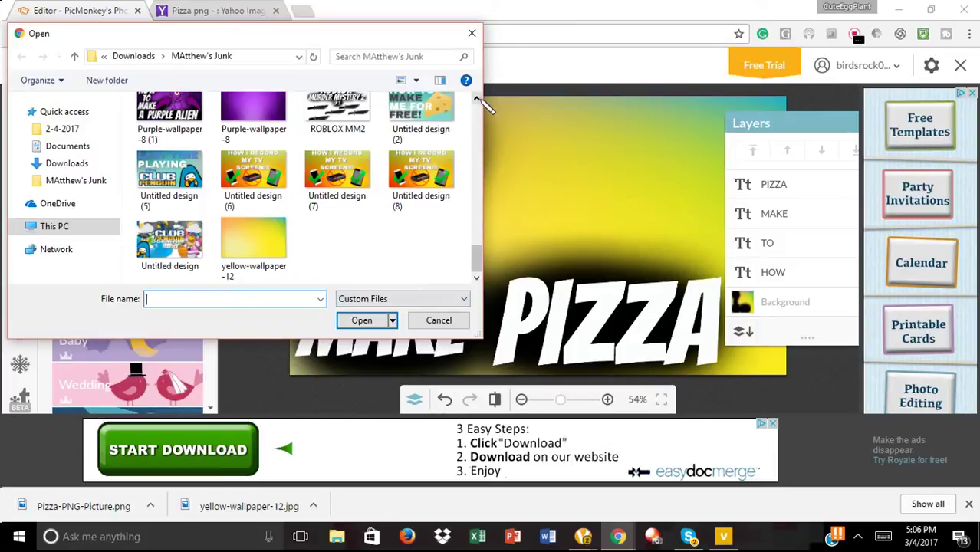
pyautogui.click(476, 100)
pyautogui.click(476, 100)
pyautogui.click(476, 100)
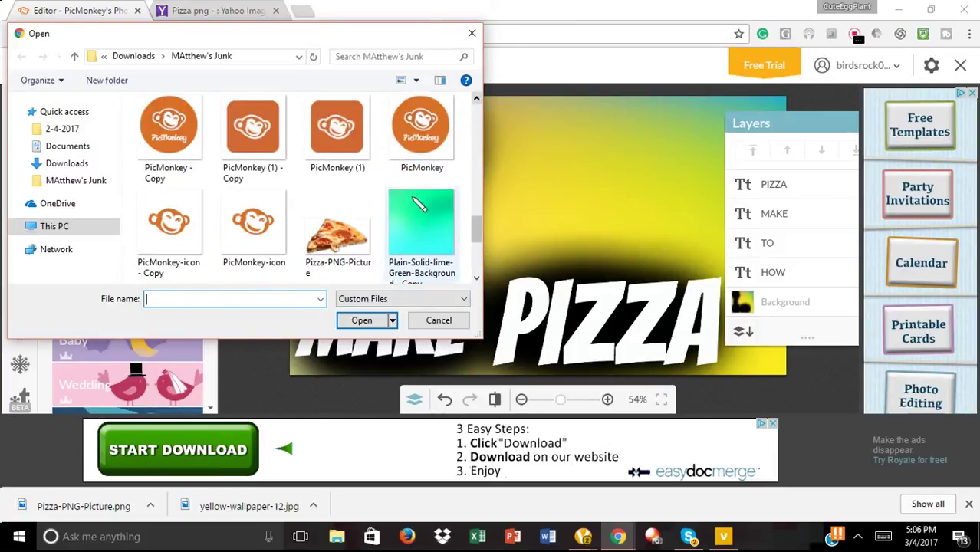
pyautogui.click(338, 230)
pyautogui.click(360, 320)
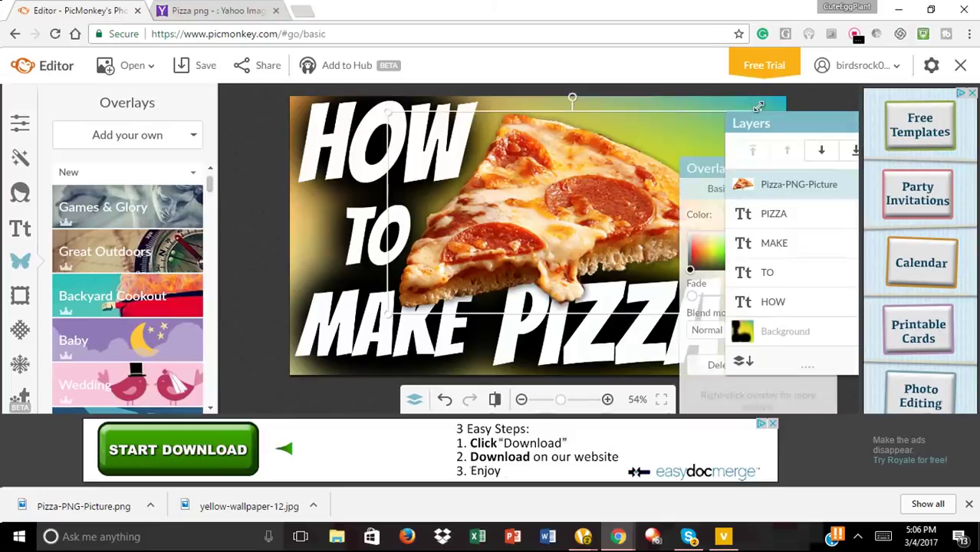
# Shrink the pizza slice and move it to the upper right above PIZZA.
pyautogui.moveTo(757, 106); pyautogui.dragTo(690, 135)
pyautogui.moveTo(602, 201); pyautogui.dragTo(658, 168)
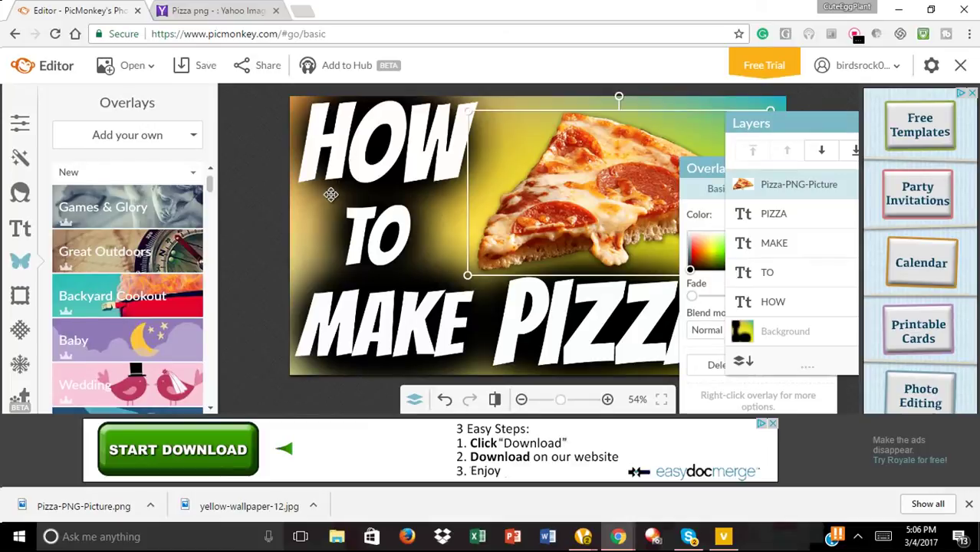
pyautogui.click(285, 224)
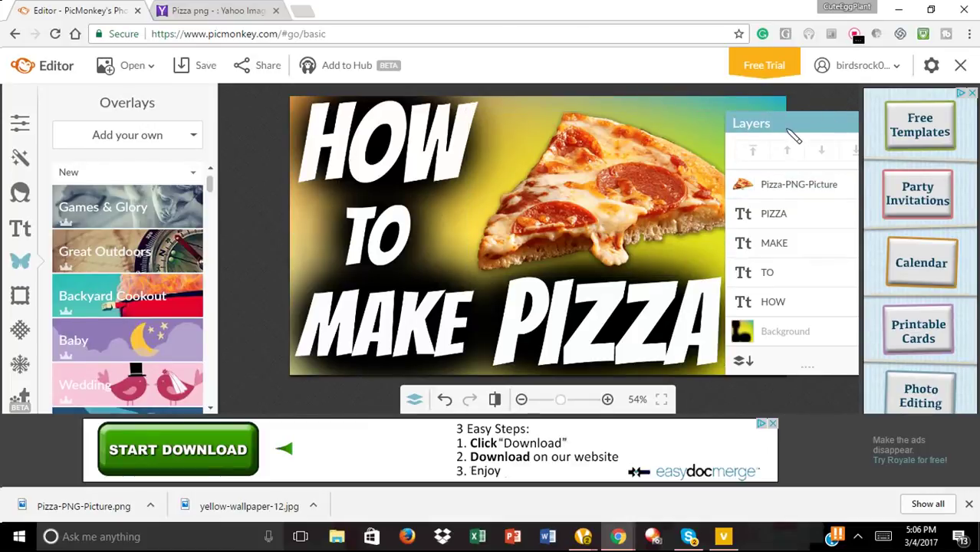
pyautogui.moveTo(793, 135); pyautogui.dragTo(258, 282)
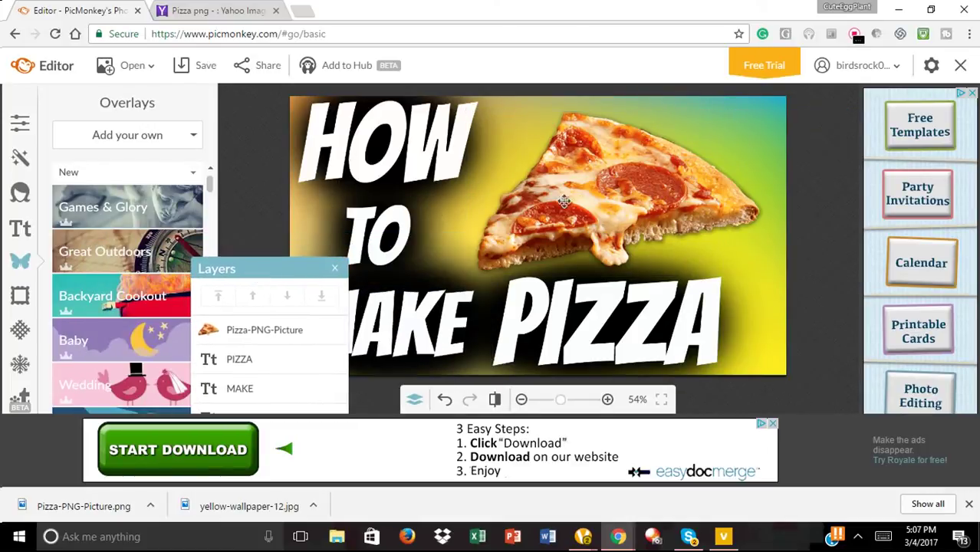
# Set the Draw effect brush to black, size 300, hardness 0%.
pyautogui.click(19, 157)
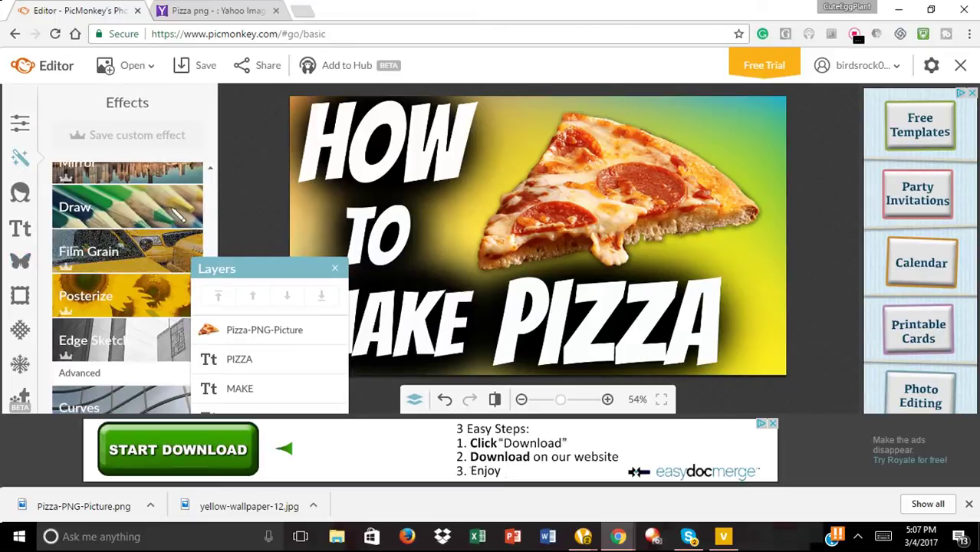
pyautogui.click(175, 213)
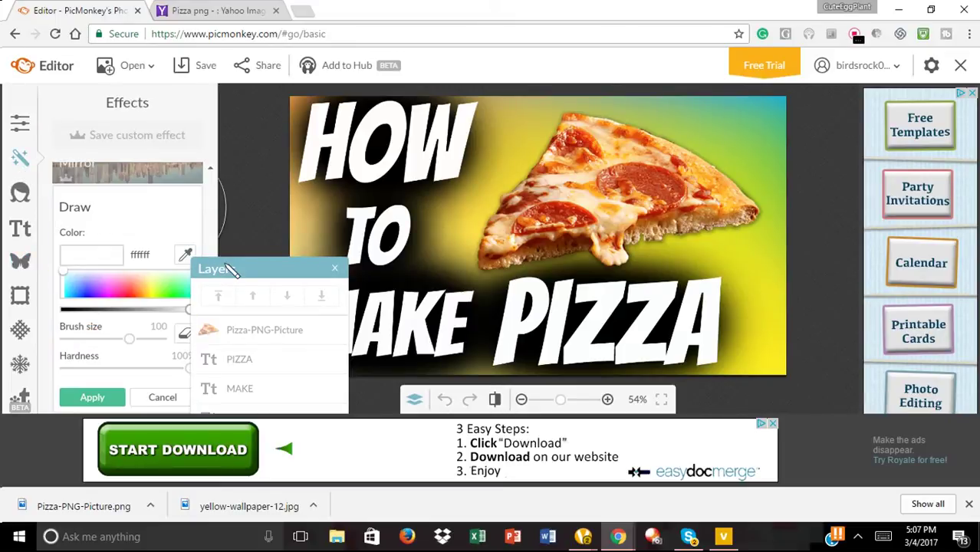
pyautogui.moveTo(230, 269); pyautogui.dragTo(287, 271)
pyautogui.moveTo(190, 309); pyautogui.dragTo(50, 311)
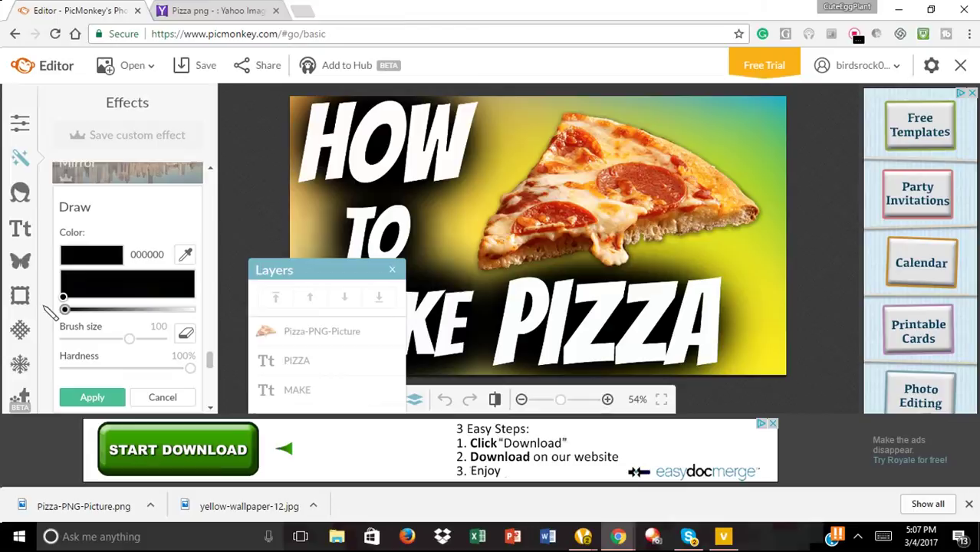
pyautogui.moveTo(130, 340); pyautogui.dragTo(163, 338)
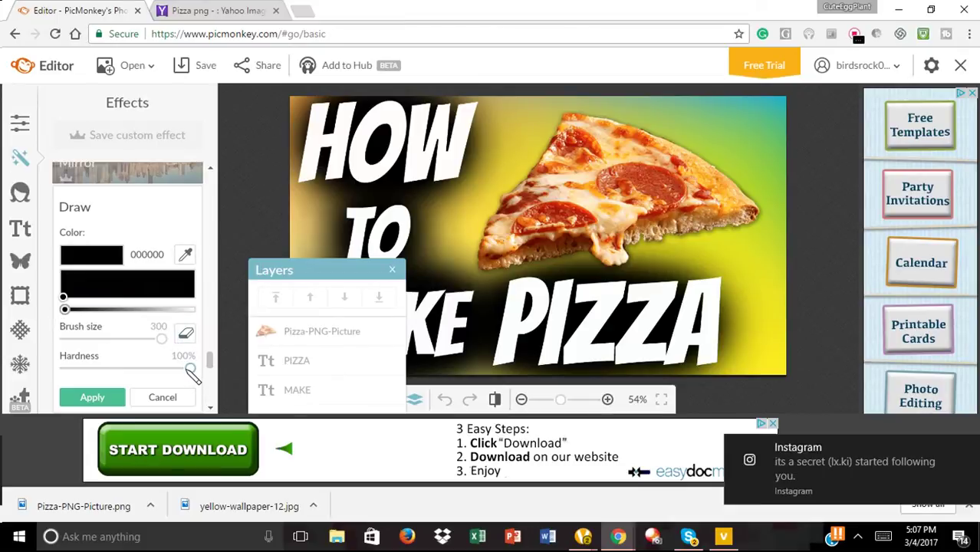
pyautogui.moveTo(190, 368); pyautogui.dragTo(64, 368)
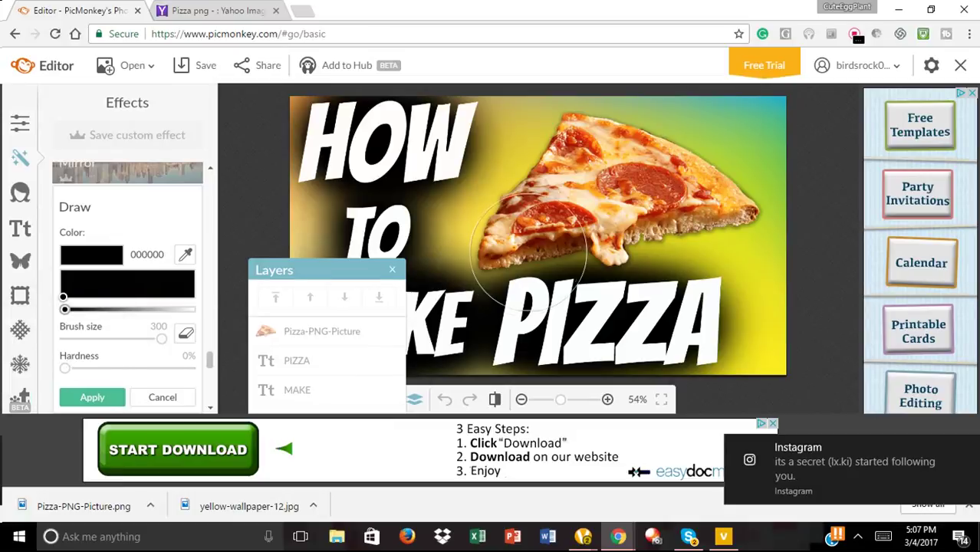
# Paint a soft black shadow around the pizza slice and apply it.
pyautogui.moveTo(527, 211)
pyautogui.mouseDown()
pyautogui.moveTo(603, 176)
pyautogui.moveTo(610, 154)
pyautogui.moveTo(597, 160)
pyautogui.moveTo(701, 204)
pyautogui.moveTo(547, 209)
pyautogui.moveTo(525, 231)
pyautogui.moveTo(827, 327)
pyautogui.mouseUp()
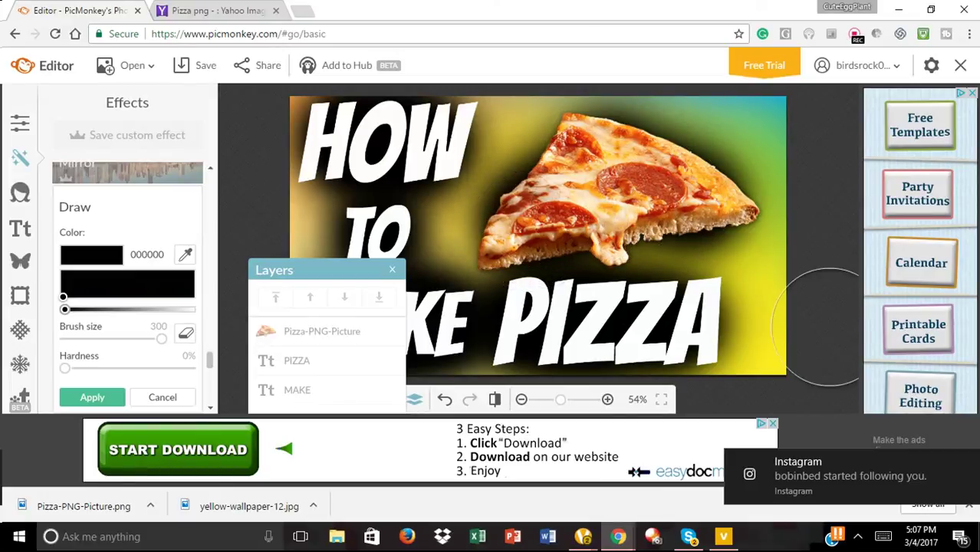
pyautogui.click(969, 462)
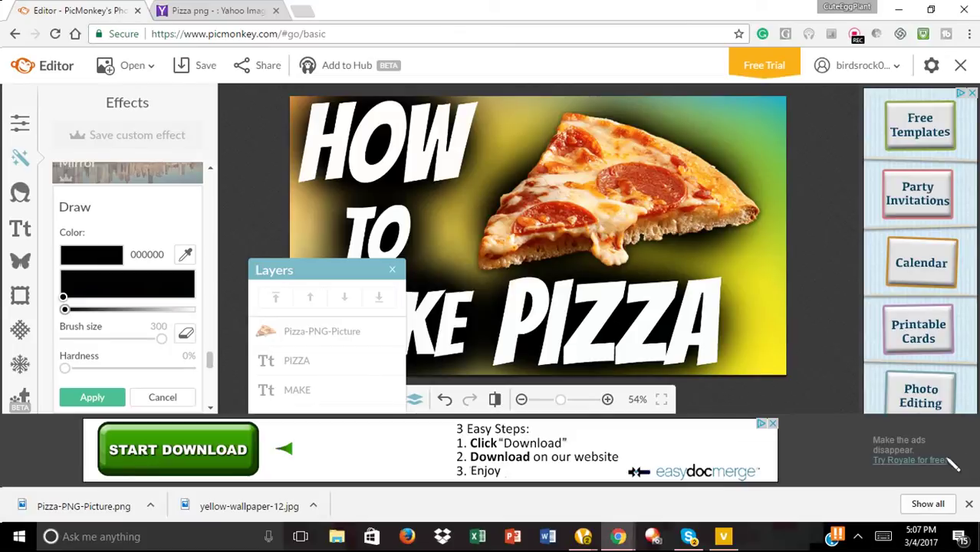
pyautogui.click(92, 398)
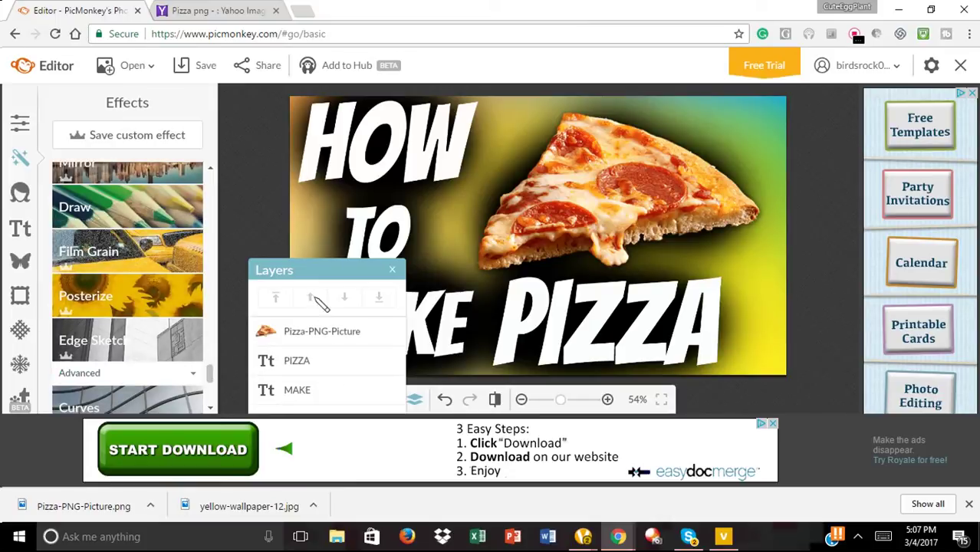
# Apply the lighter Water texture in Overlay blend mode to the whole thumbnail.
pyautogui.click(391, 269)
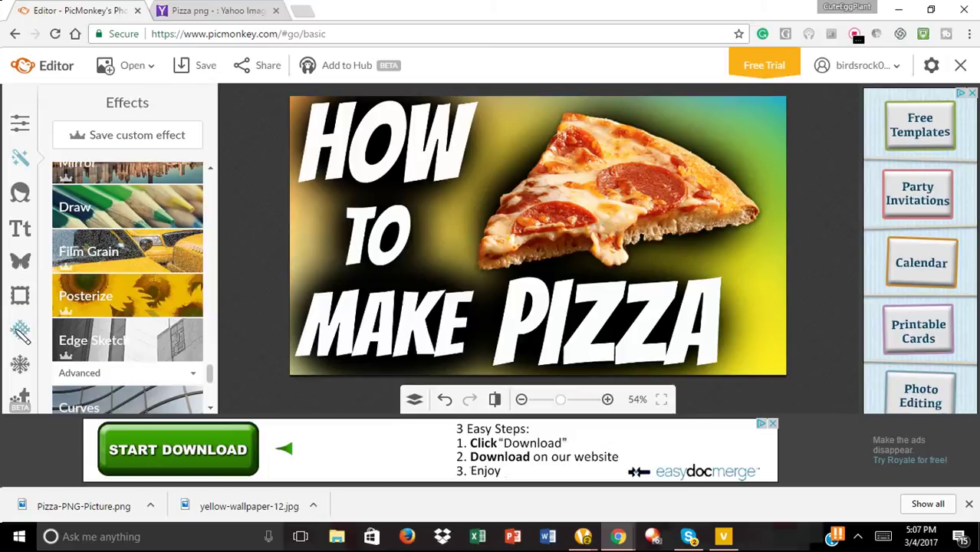
pyautogui.click(20, 329)
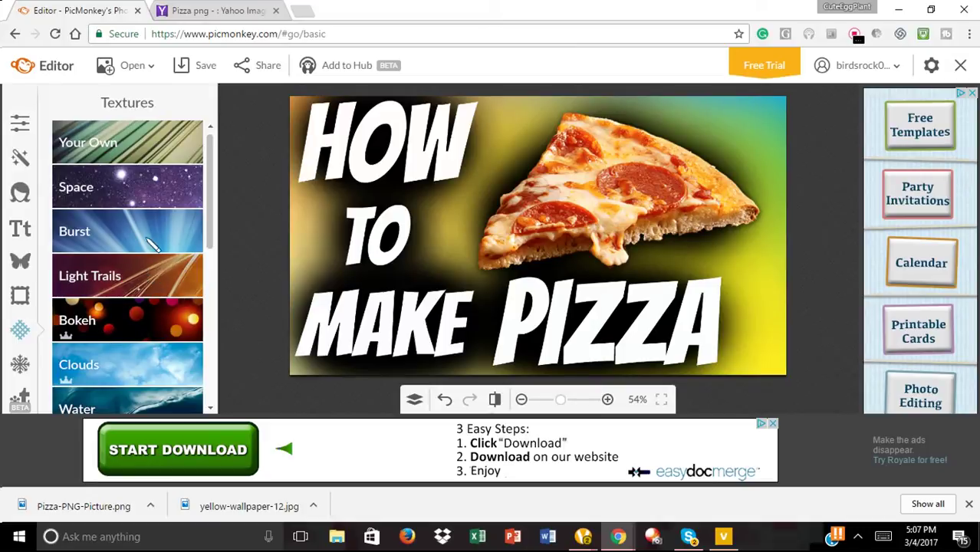
pyautogui.click(174, 392)
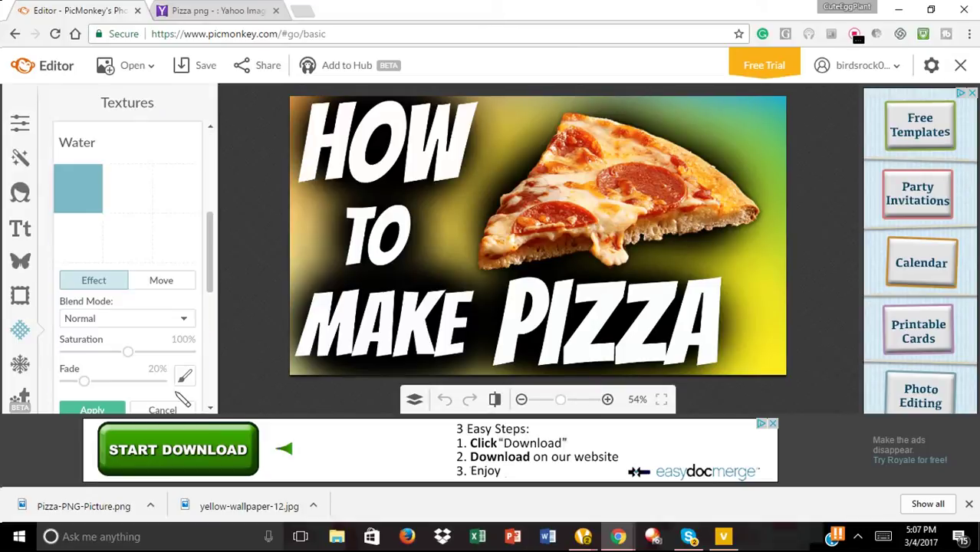
pyautogui.click(88, 254)
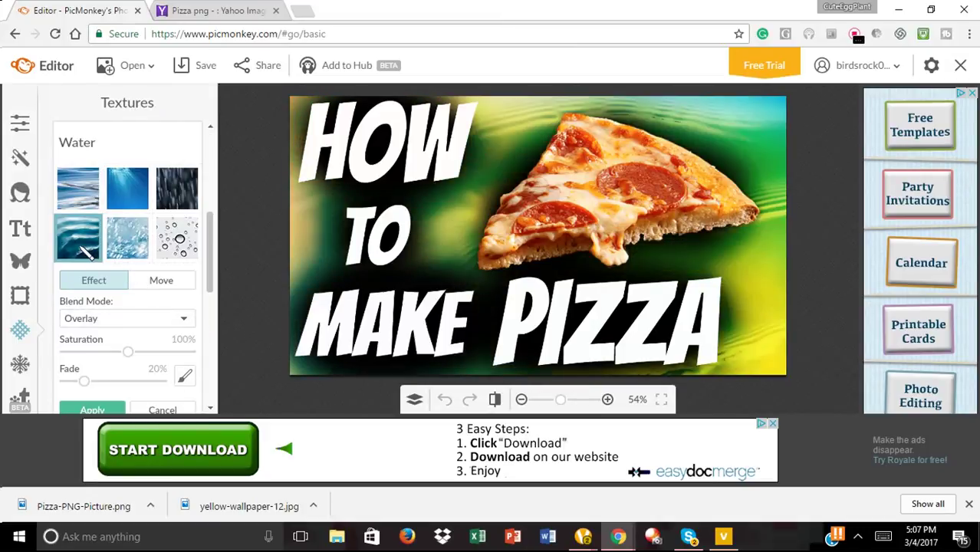
pyautogui.click(87, 205)
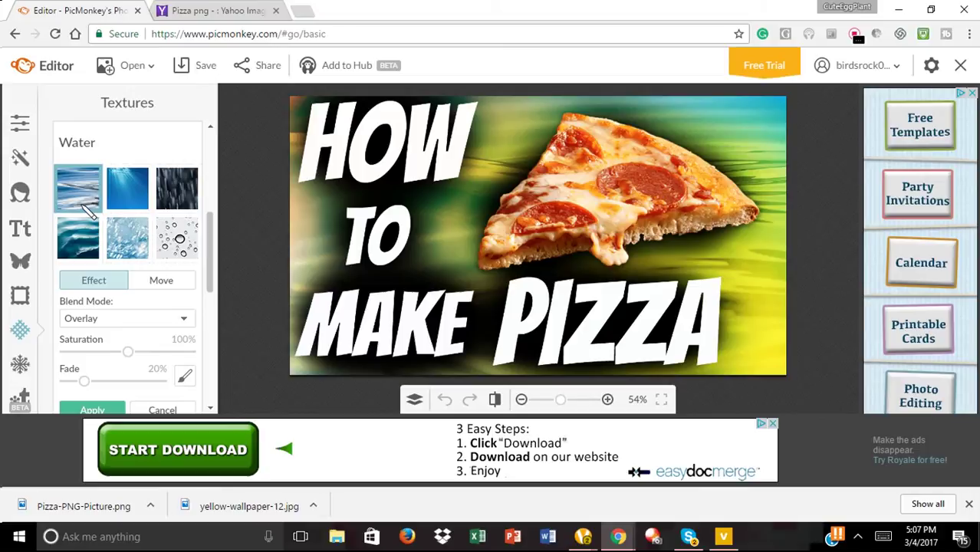
pyautogui.click(90, 408)
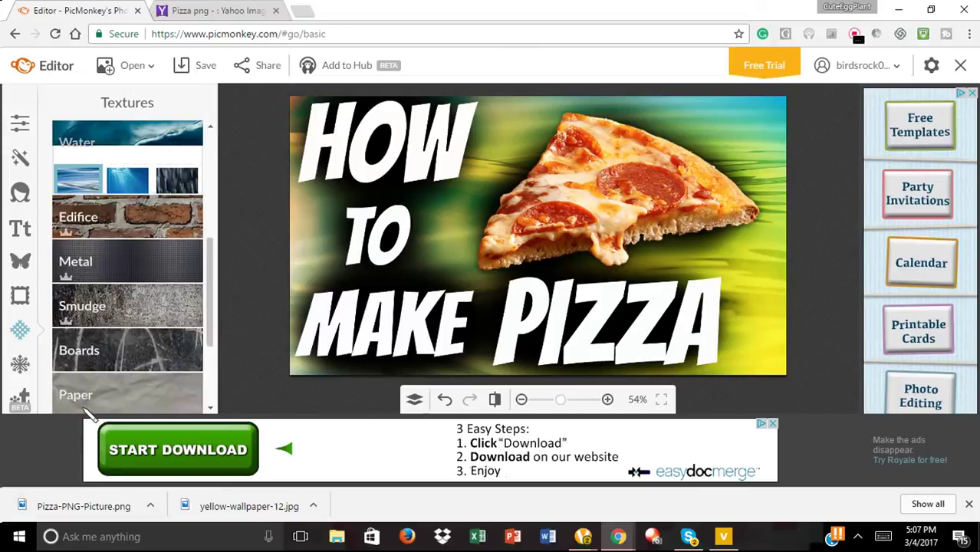
# Download the thumbnail as yellow-wallpaper-12.jpg at 1280 × 720 px.
pyautogui.click(201, 65)
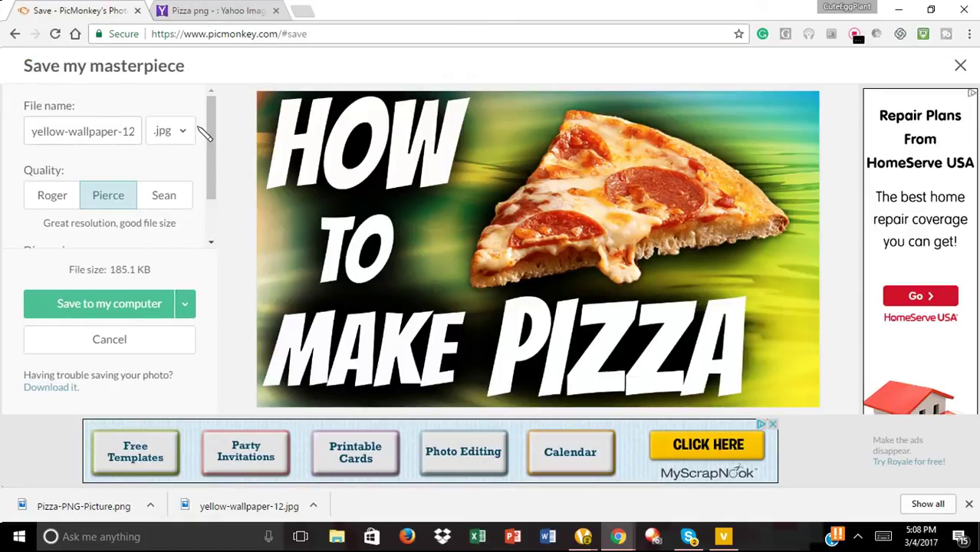
pyautogui.moveTo(212, 138); pyautogui.dragTo(201, 190)
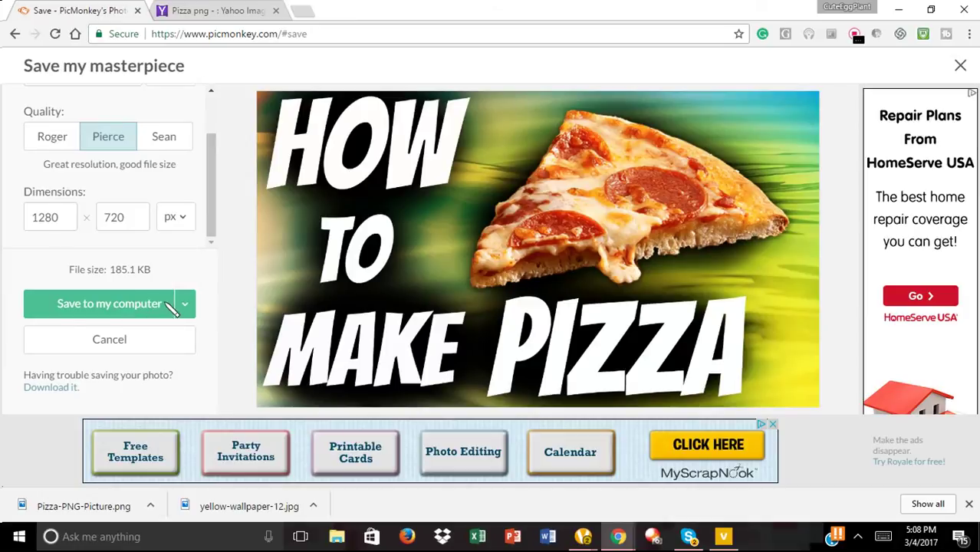
pyautogui.click(67, 394)
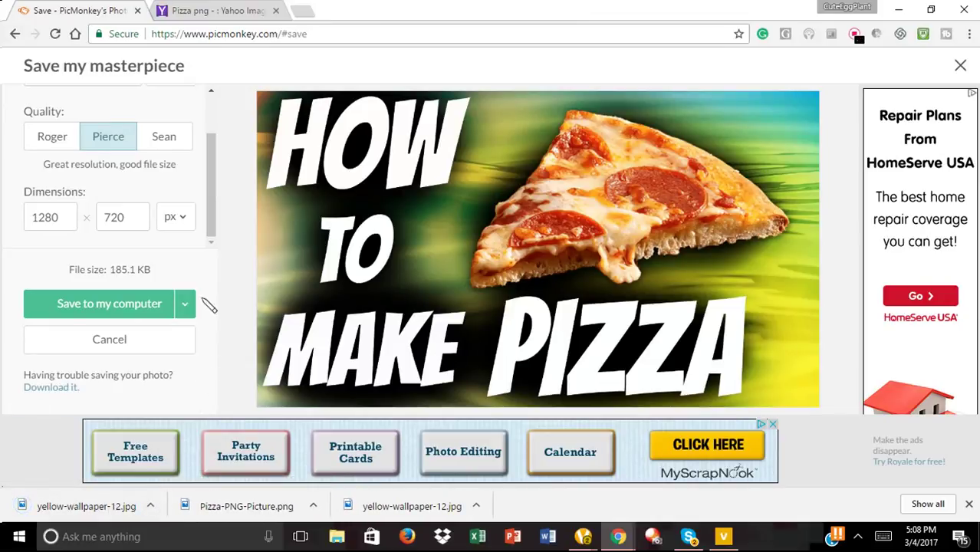
pyautogui.scroll(1, 217, 239)
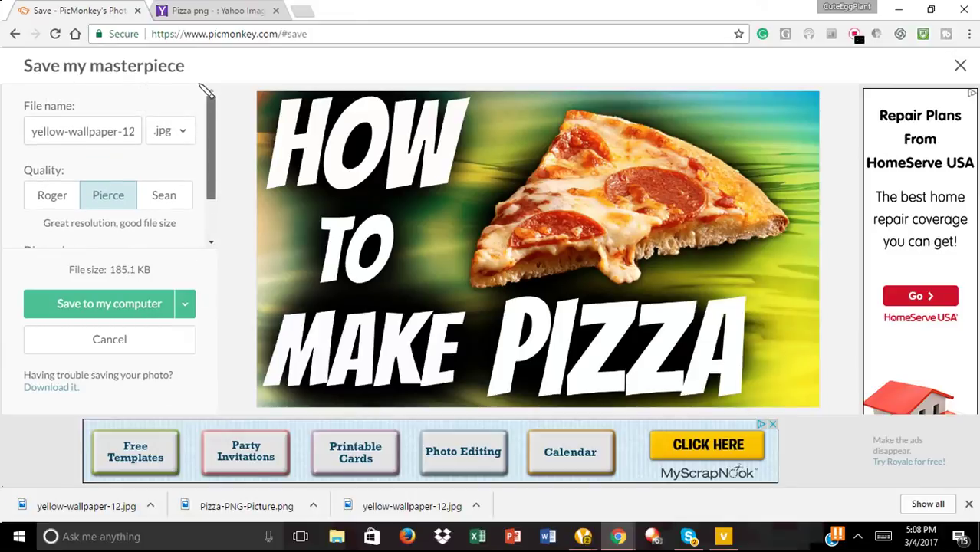